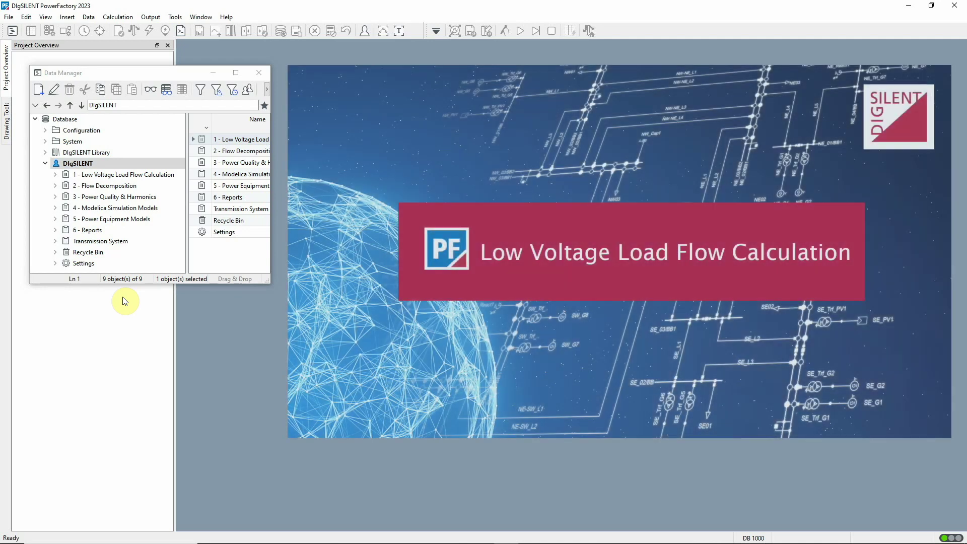
- Activate the Low Voltage Load Flow Calculation project, then open and cancel its Low Voltage Load Flow settings
left_click(159, 174)
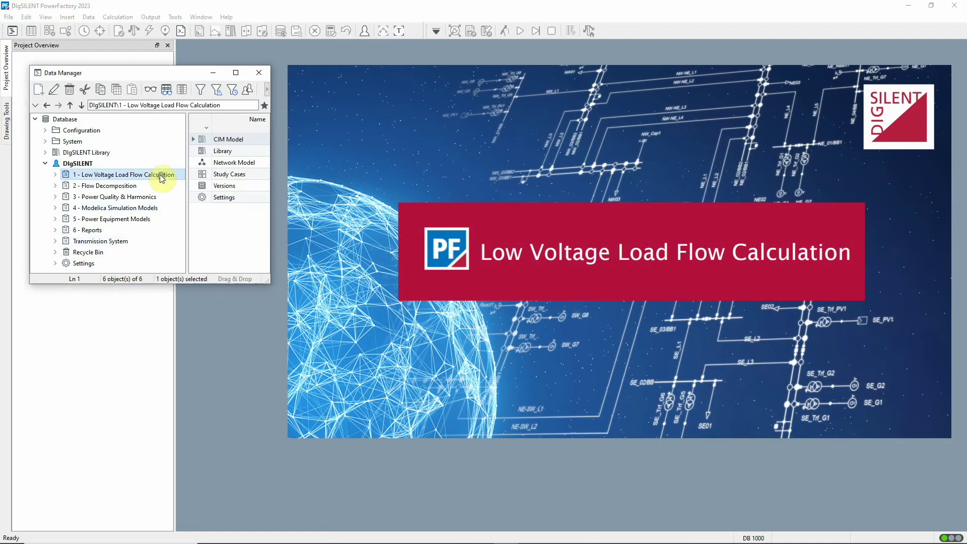
right_click(160, 175)
left_click(179, 198)
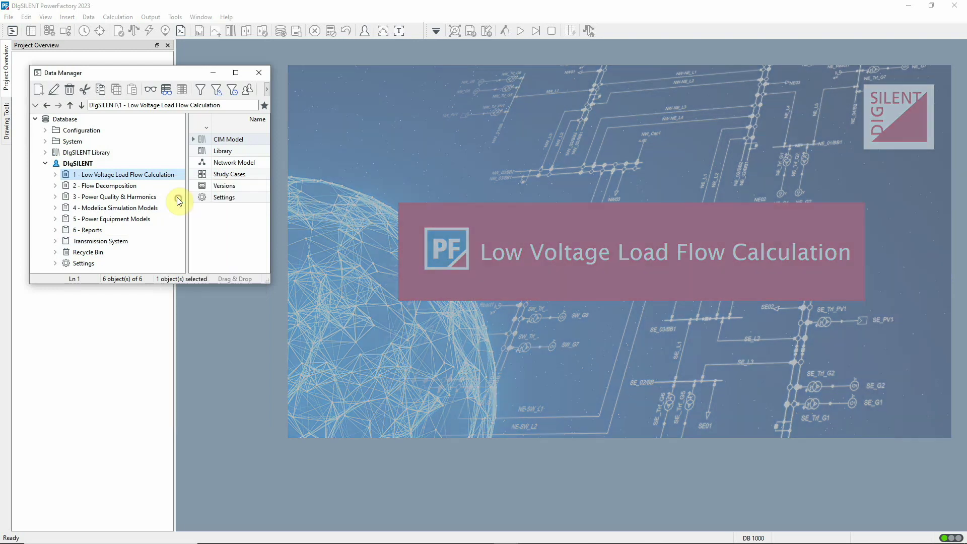
left_click(214, 73)
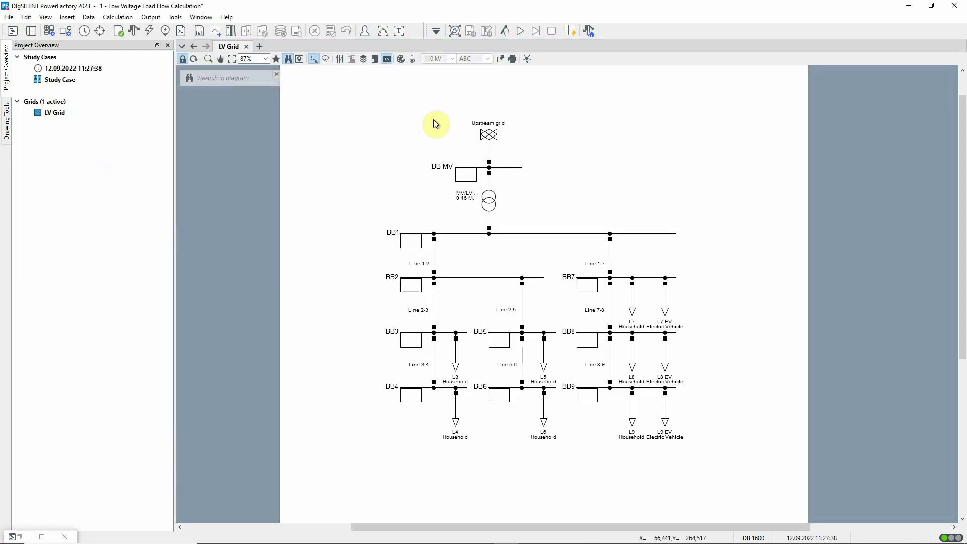
left_click(592, 33)
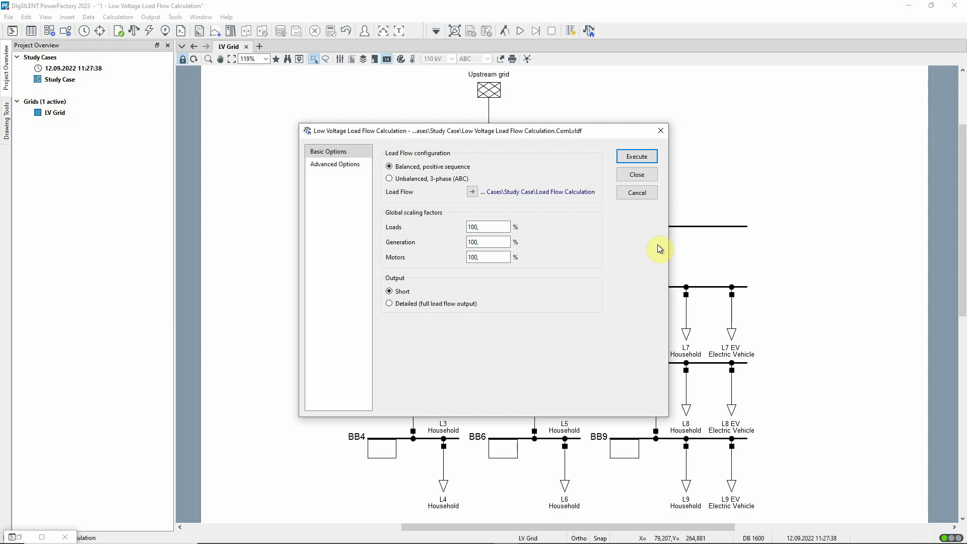
left_click(651, 194)
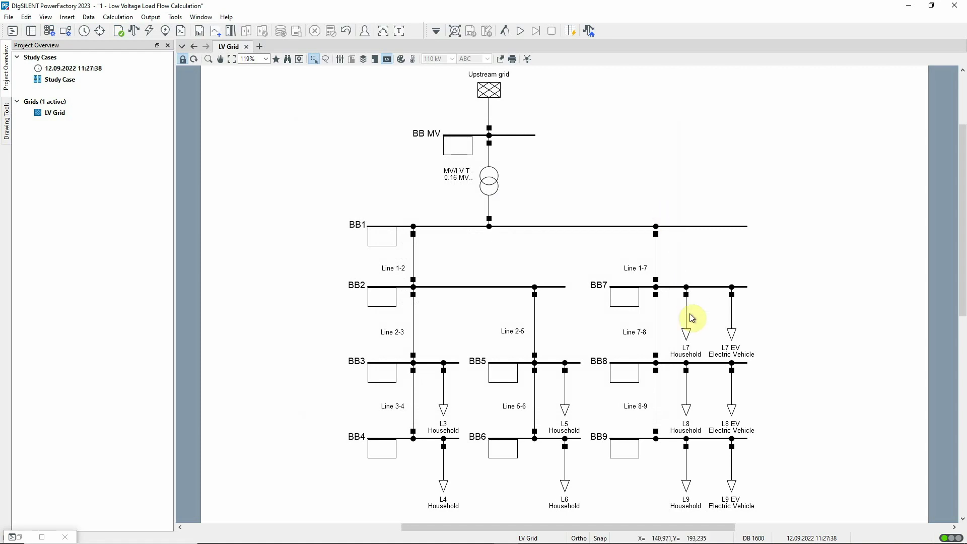
double_click(687, 334)
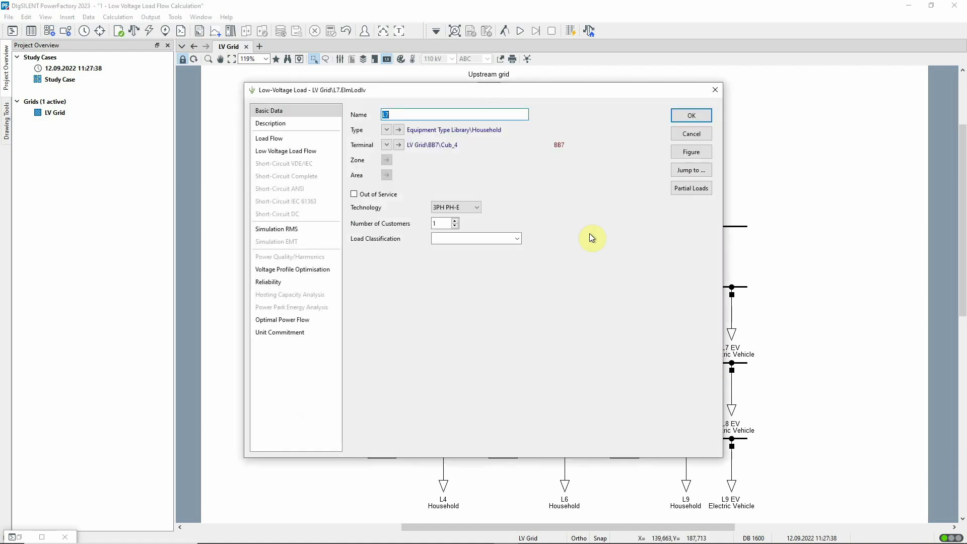
left_click(298, 150)
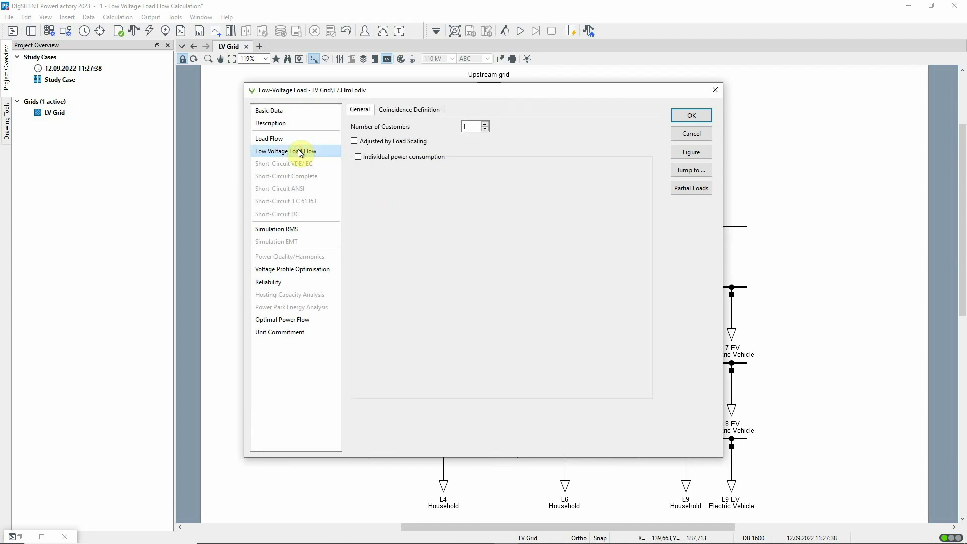
left_click(424, 111)
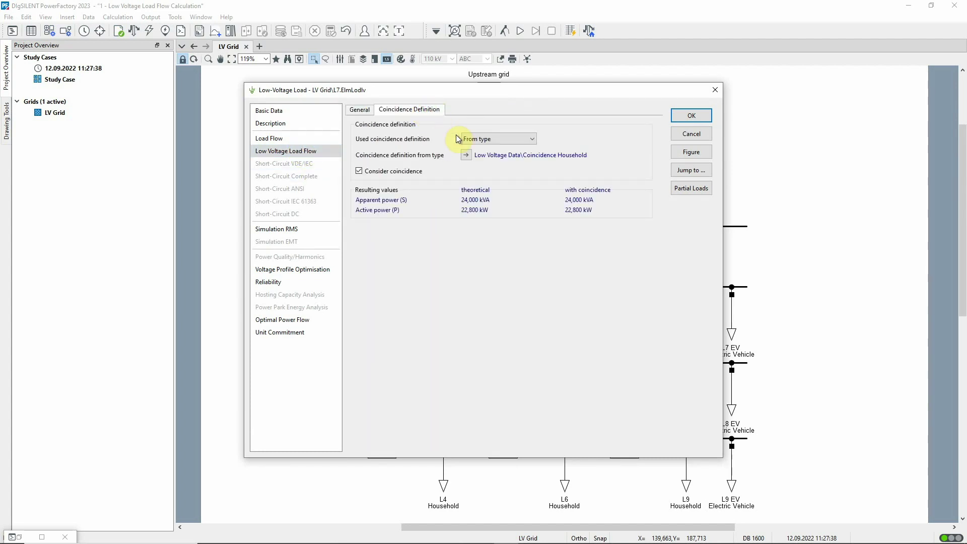
left_click(468, 156)
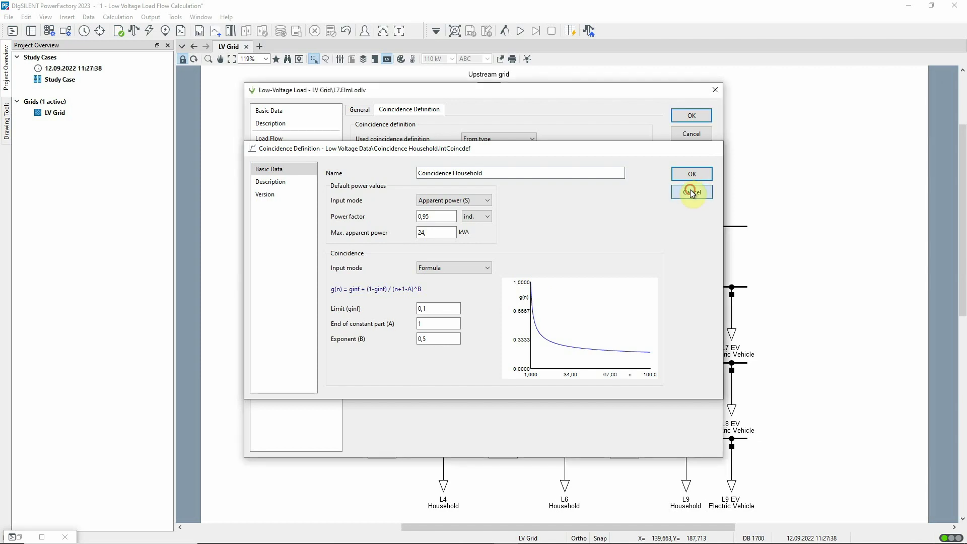
left_click(691, 192)
left_click(698, 139)
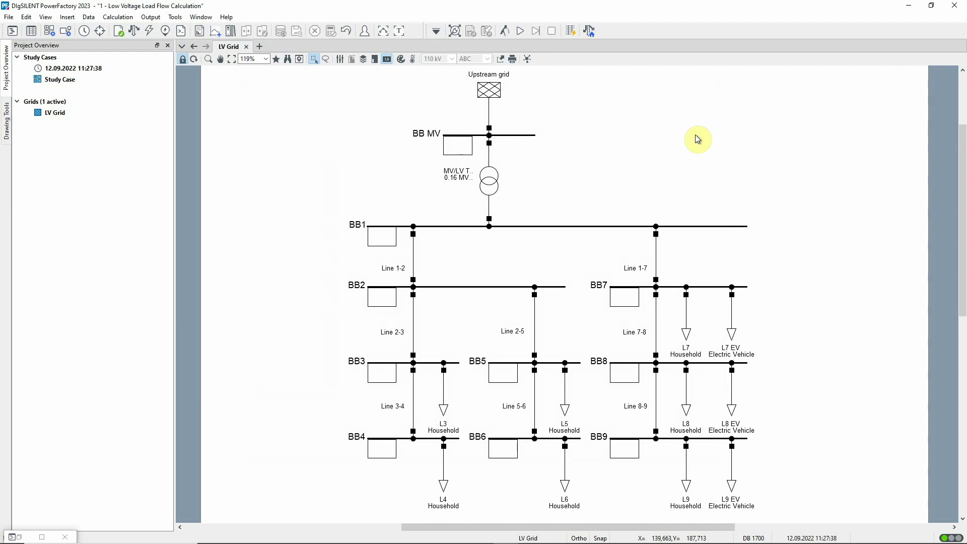
- Execute the load flow on the LV Grid and zoom in on busbars BB7–BB9
left_click(589, 32)
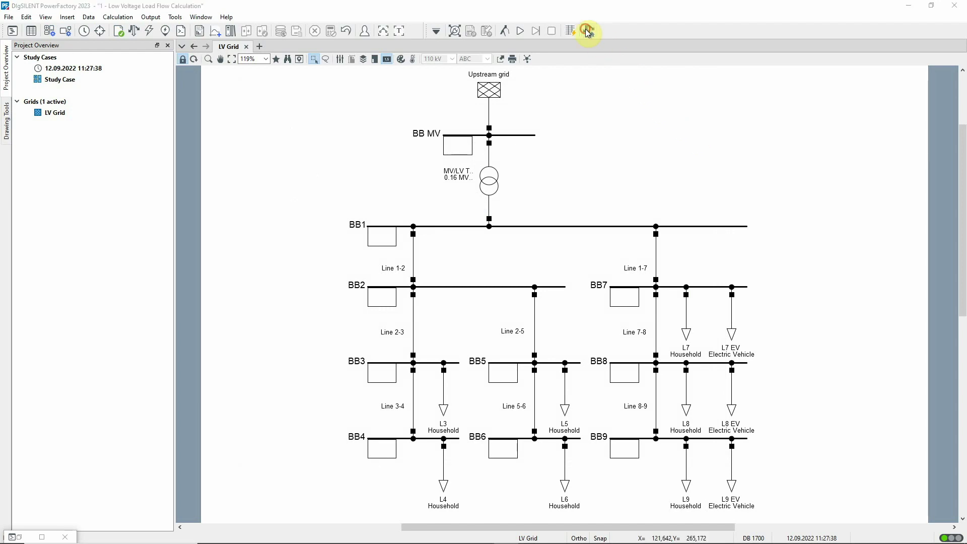
left_click(638, 155)
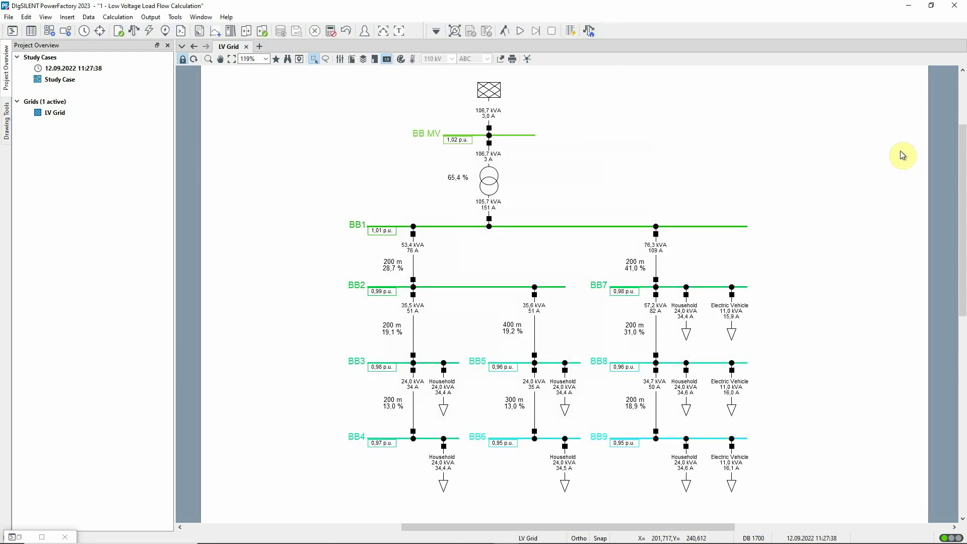
left_click(209, 59)
left_click_drag(556, 225, 815, 514)
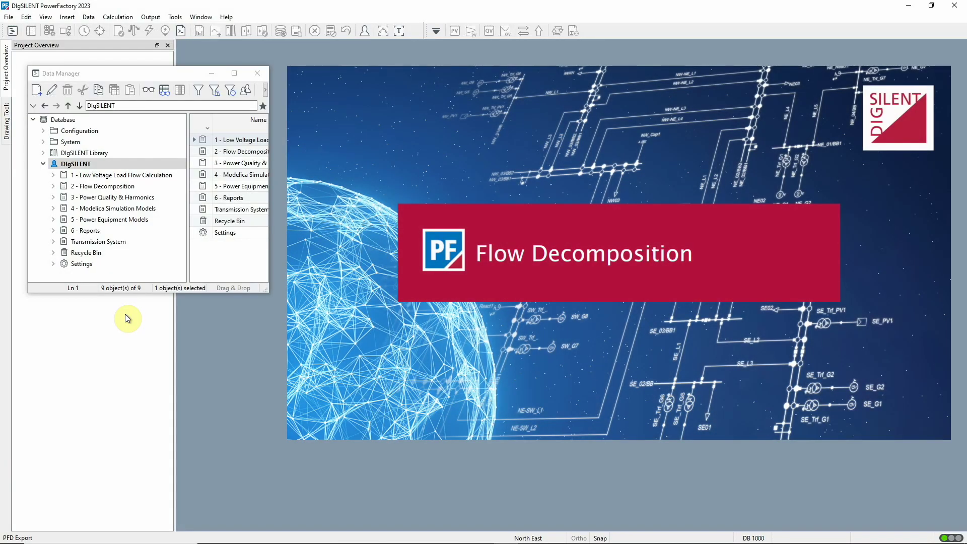
- Activate '2 - Flow Decomposition' and minimise the Data Manager to reveal its Overview diagram
right_click(139, 188)
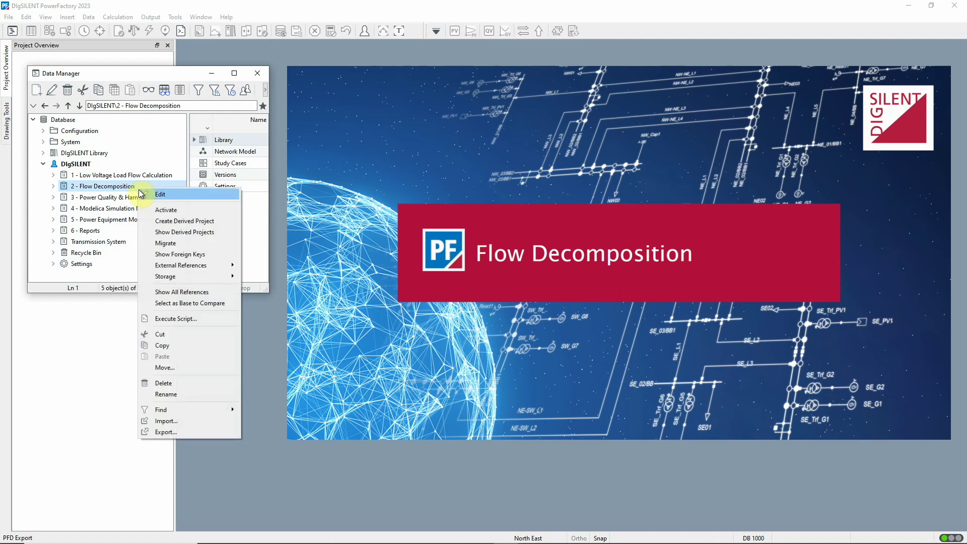
left_click(152, 208)
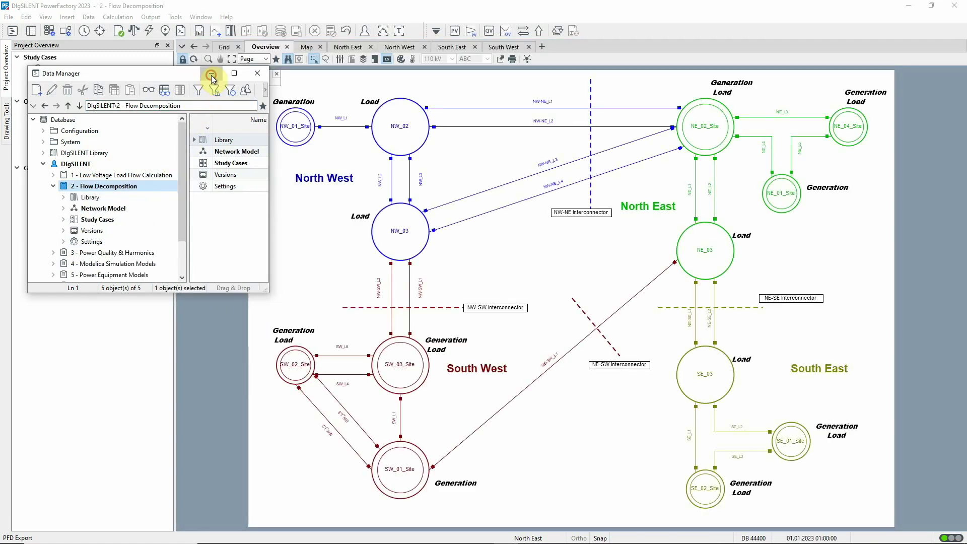
left_click(211, 75)
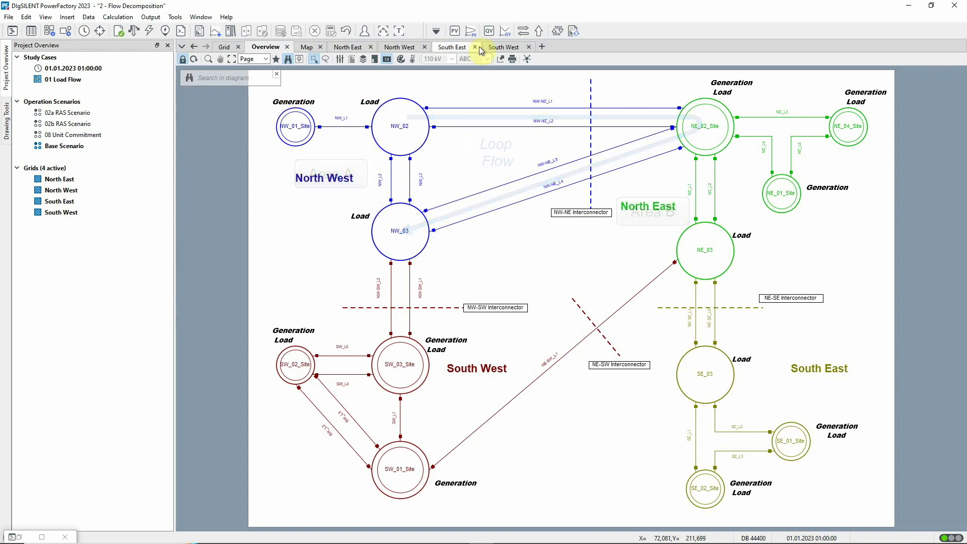
- Execute the flow decomposition, then display and close the Flow Decomposition Report
left_click(561, 29)
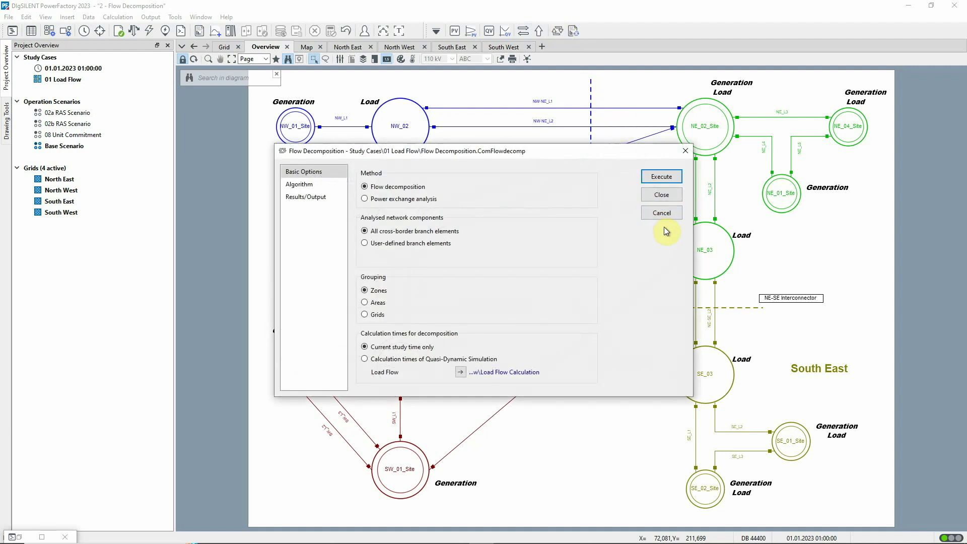
left_click(674, 176)
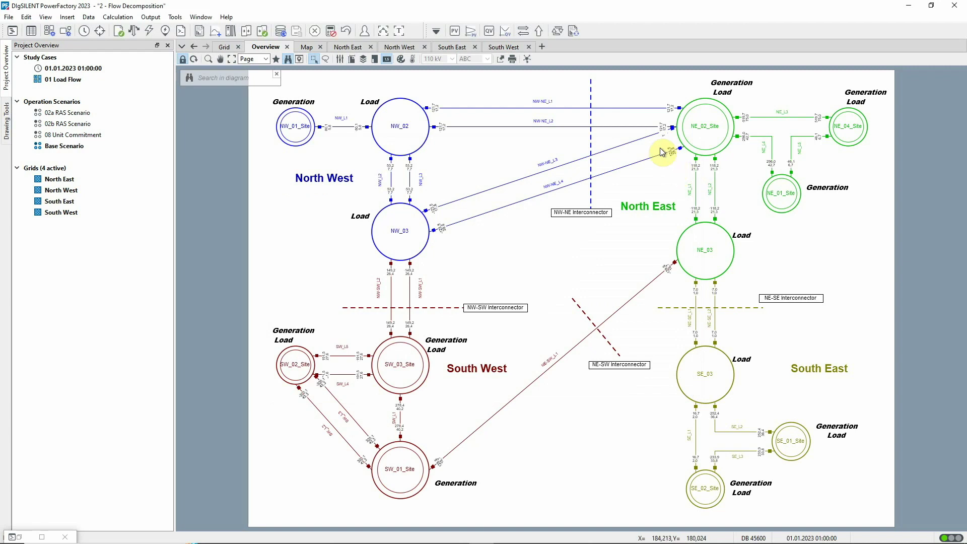
left_click(575, 32)
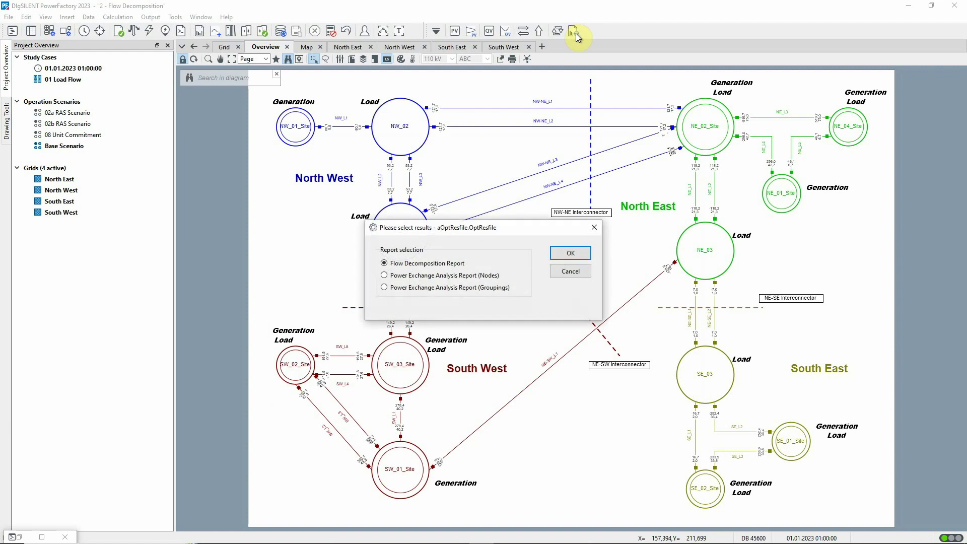
left_click(582, 250)
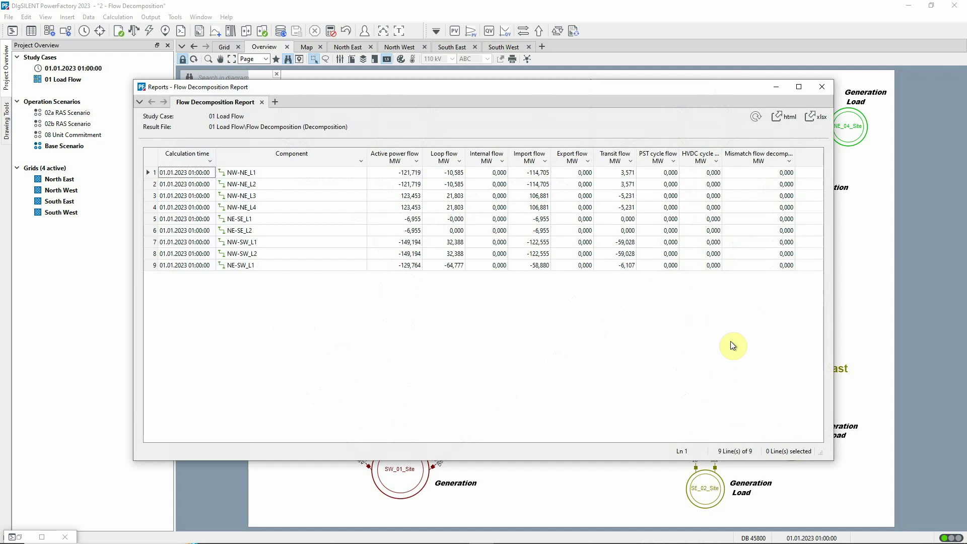
left_click(825, 89)
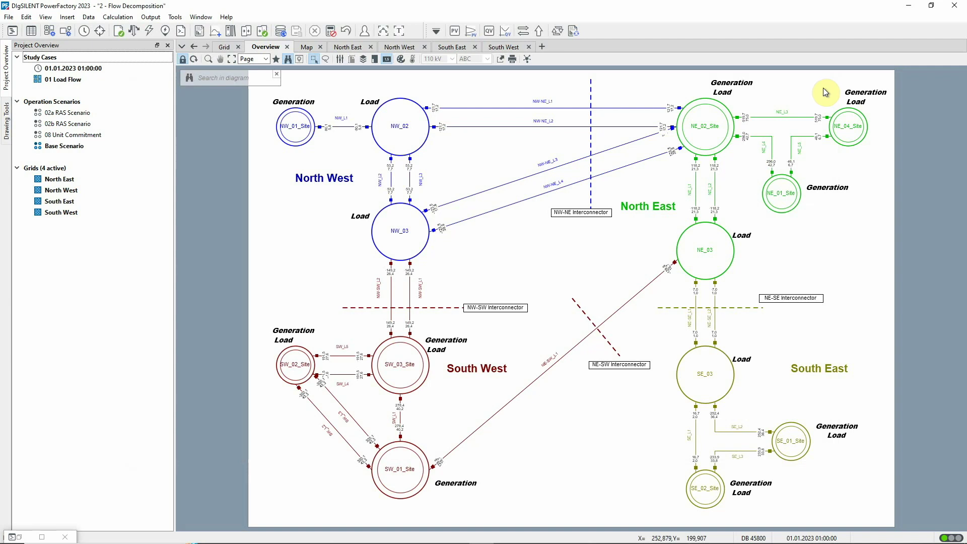
- Assign the NW-NE_L1 Thermal Rating Object to line NW-NE_L1
double_click(489, 107)
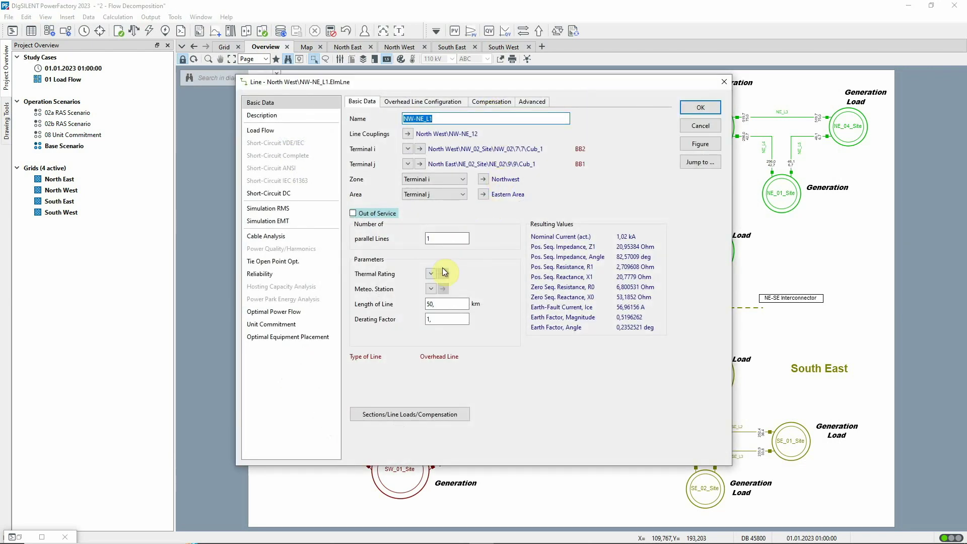
left_click(431, 273)
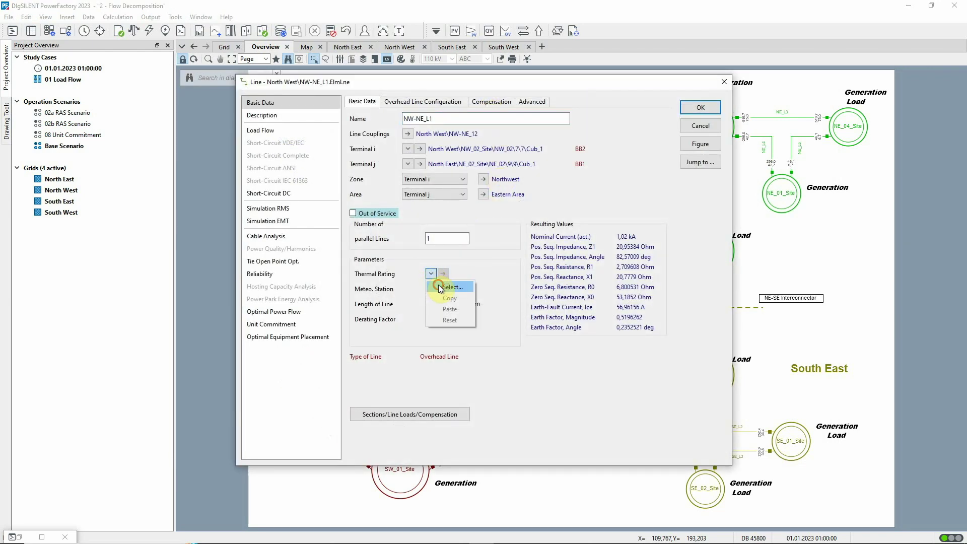
left_click(439, 286)
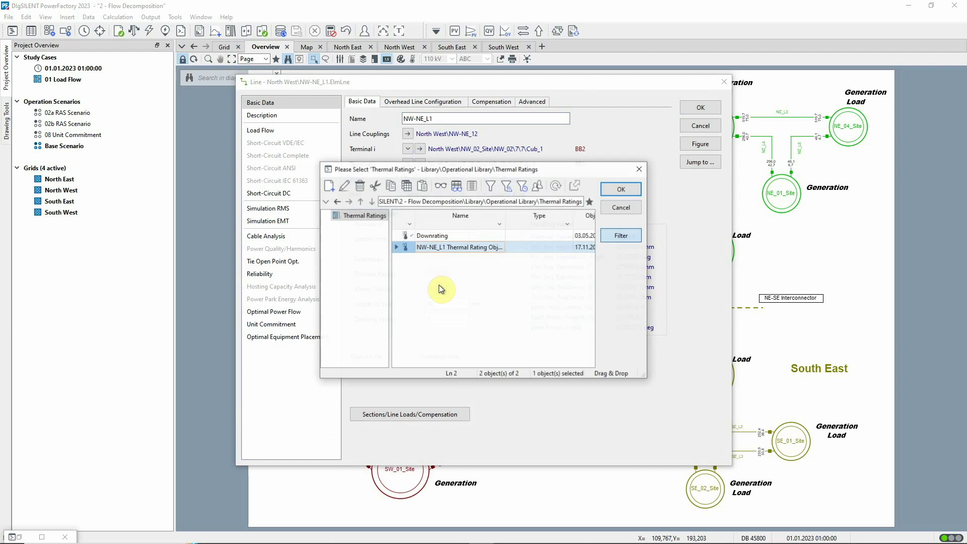
double_click(404, 247)
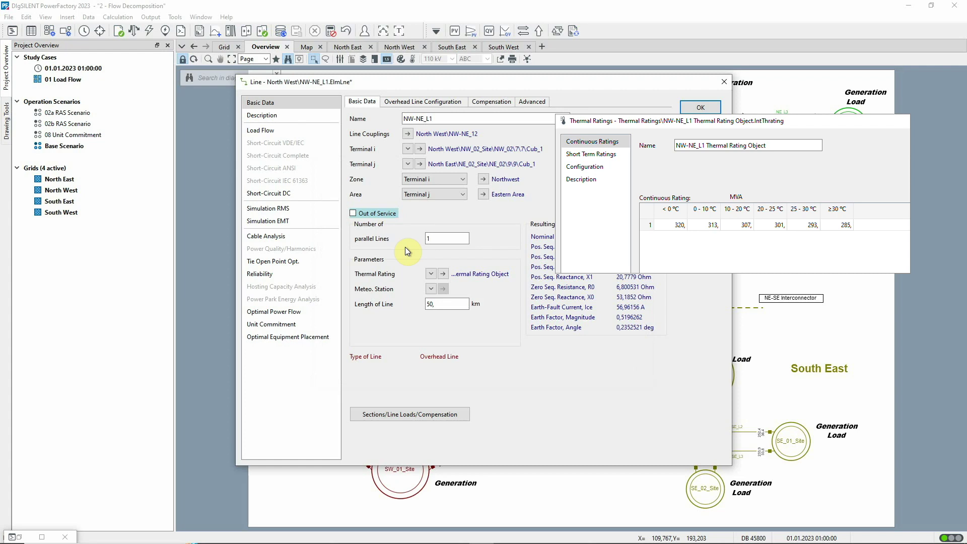
- Set the line's meteo station to MetStat Upper Valley
left_click(431, 289)
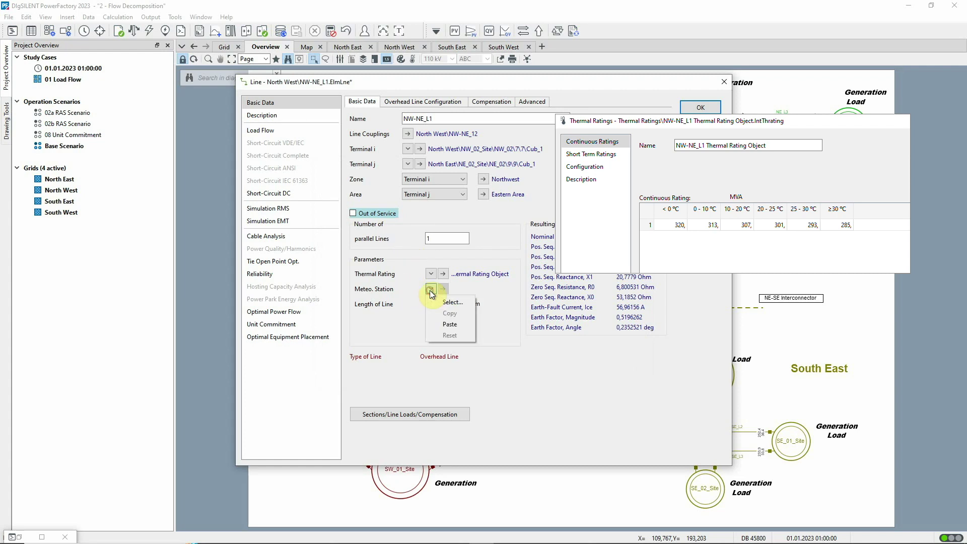
left_click(440, 301)
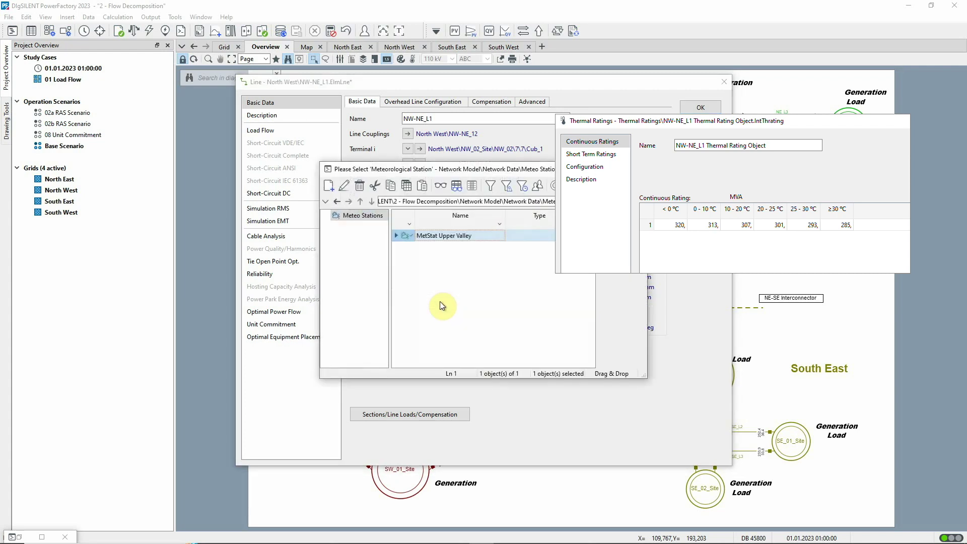
double_click(408, 236)
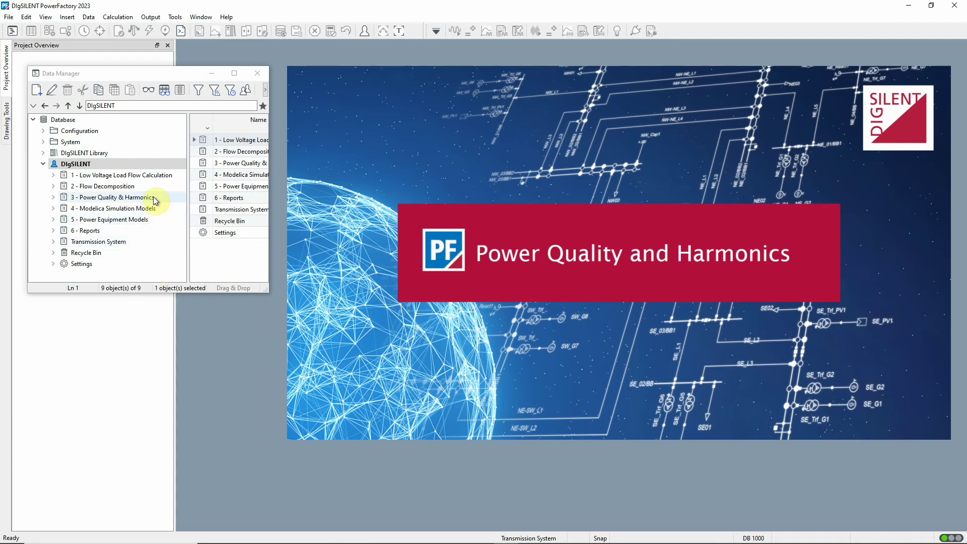
- Activate '3 - Power Quality & Harmonics' and open its Frequency Sweep settings (10–2500 Hz, contingencies considered)
left_click(152, 197)
right_click(151, 197)
left_click(177, 219)
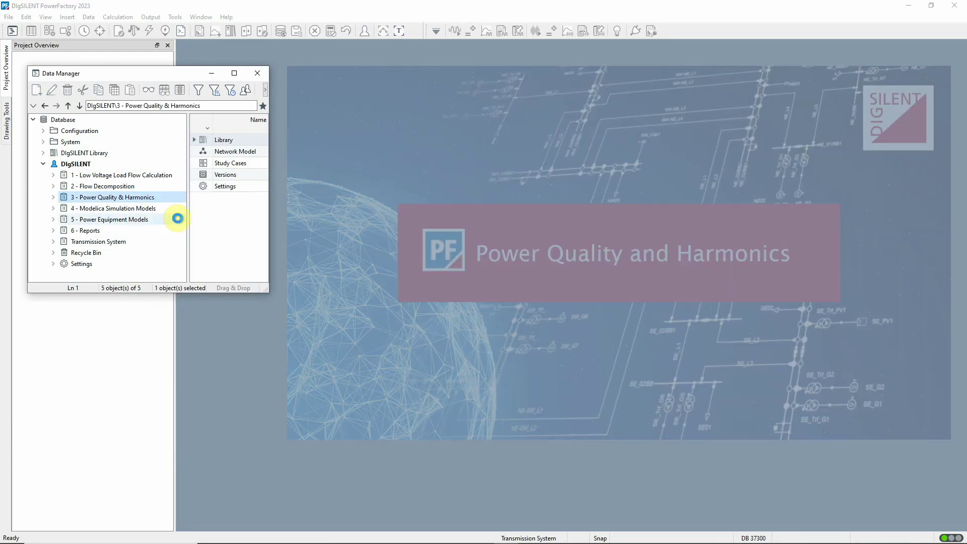
left_click(214, 74)
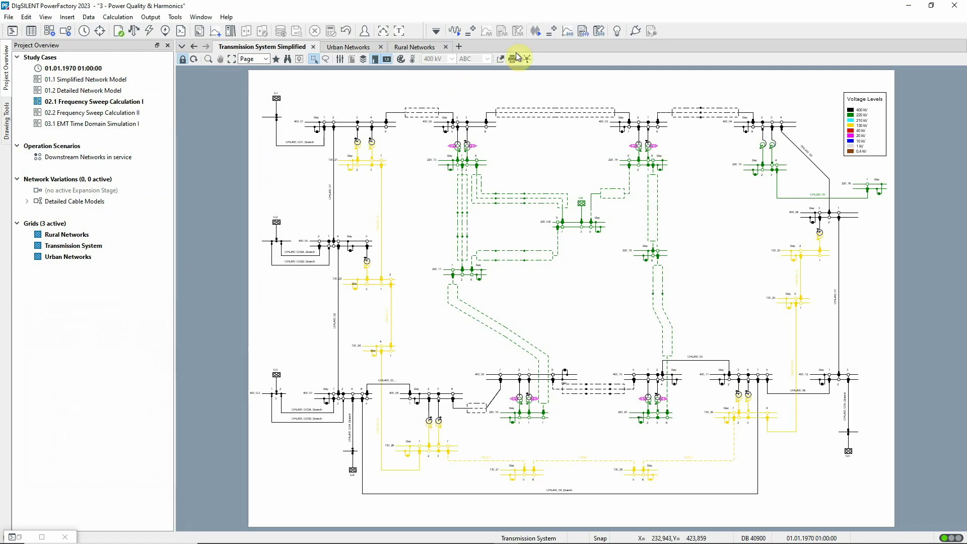
left_click(536, 30)
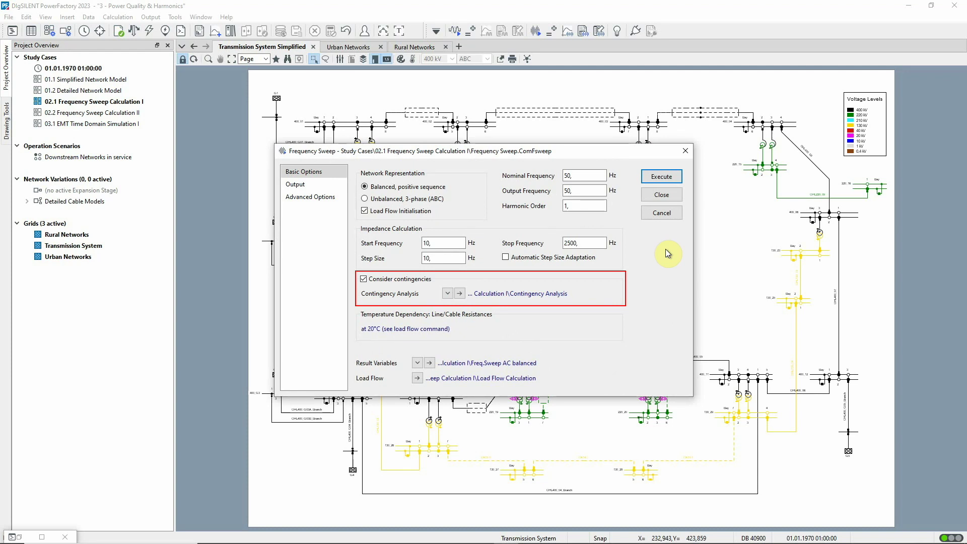
- Cancel the sweep settings and choose contingency CA03A.2 for loading stored frequency sweep results
left_click(658, 210)
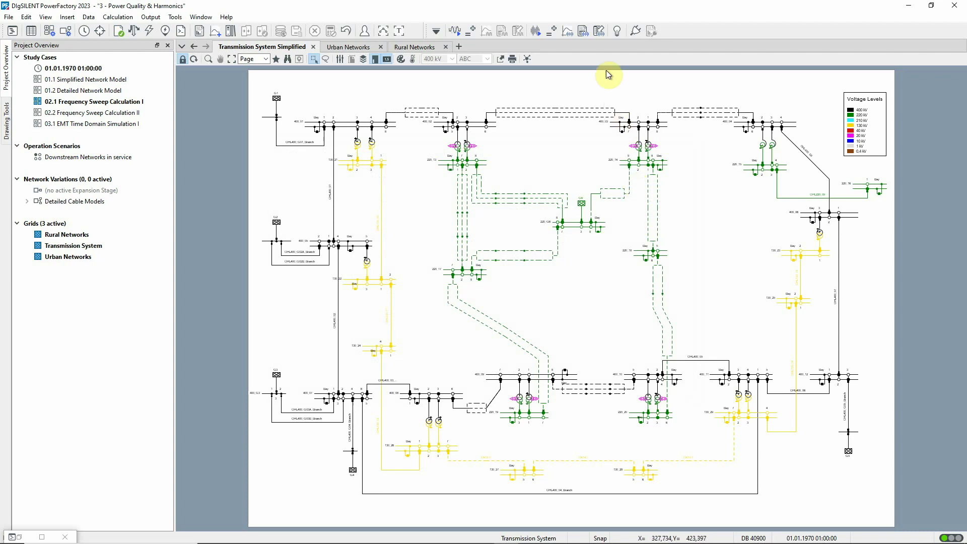
left_click(599, 30)
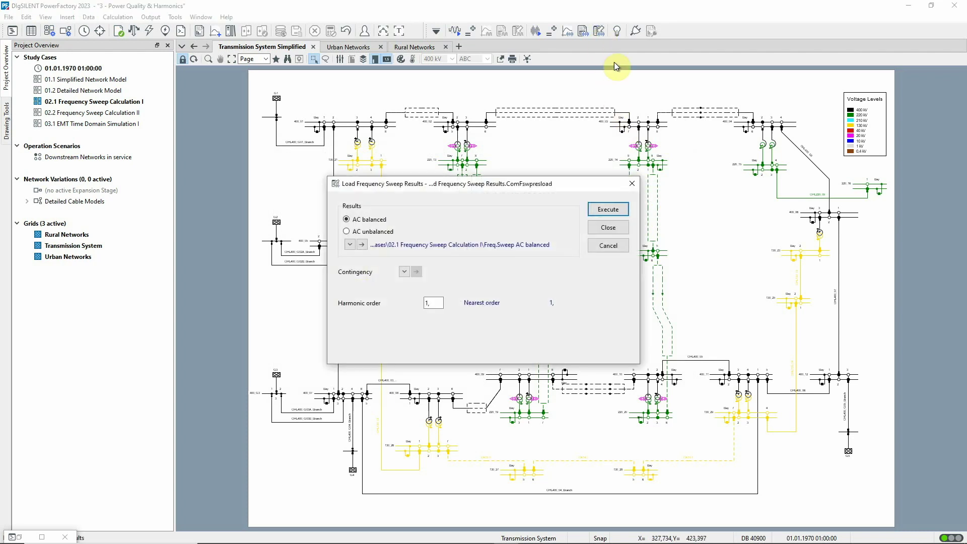
left_click(404, 271)
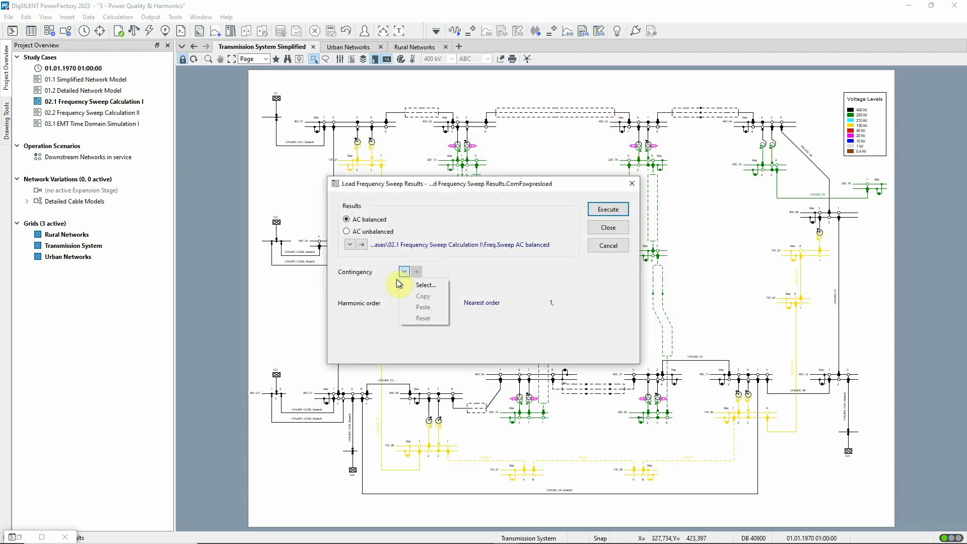
left_click(411, 286)
left_click(307, 284)
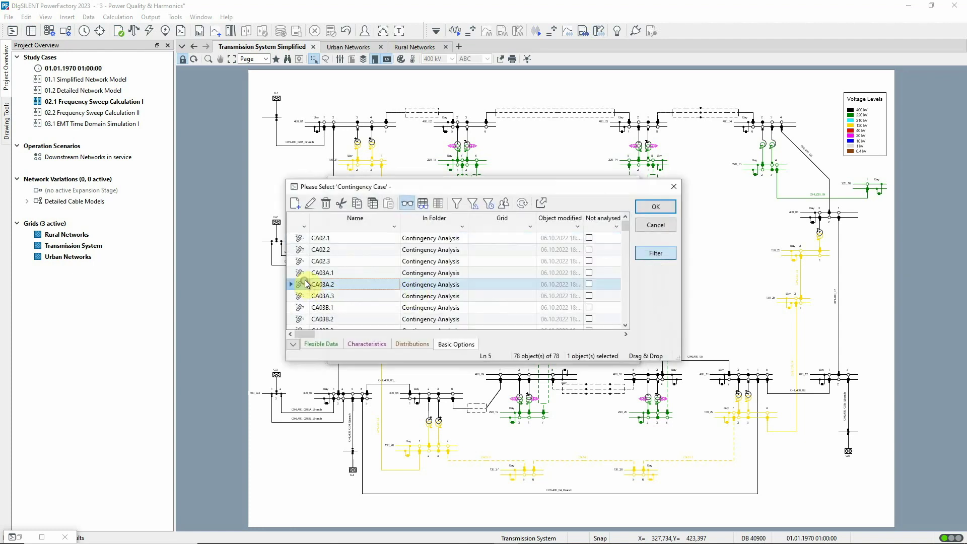
left_click(647, 210)
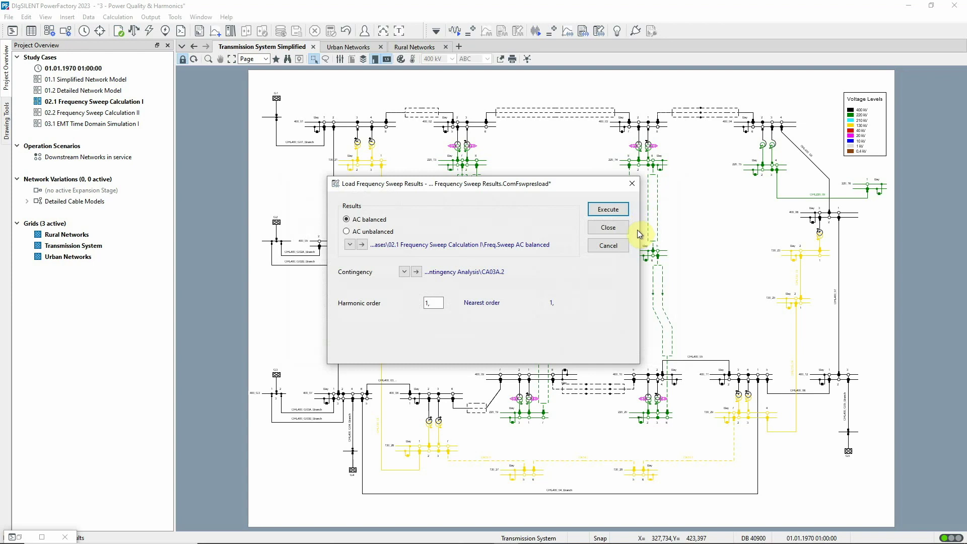
- Abandon the results loading and generate impedance plots for busbar 400_09.2 under five contingencies
left_click(612, 246)
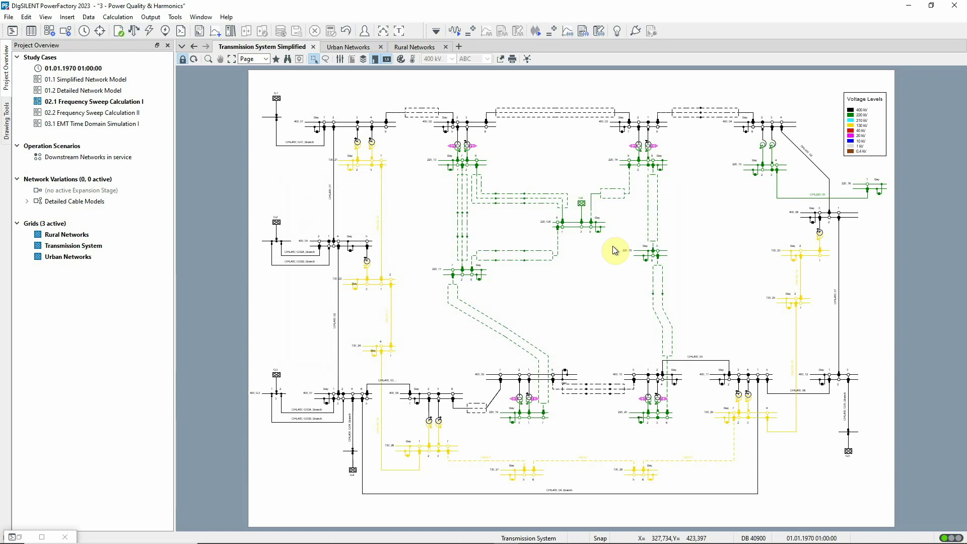
left_click(566, 33)
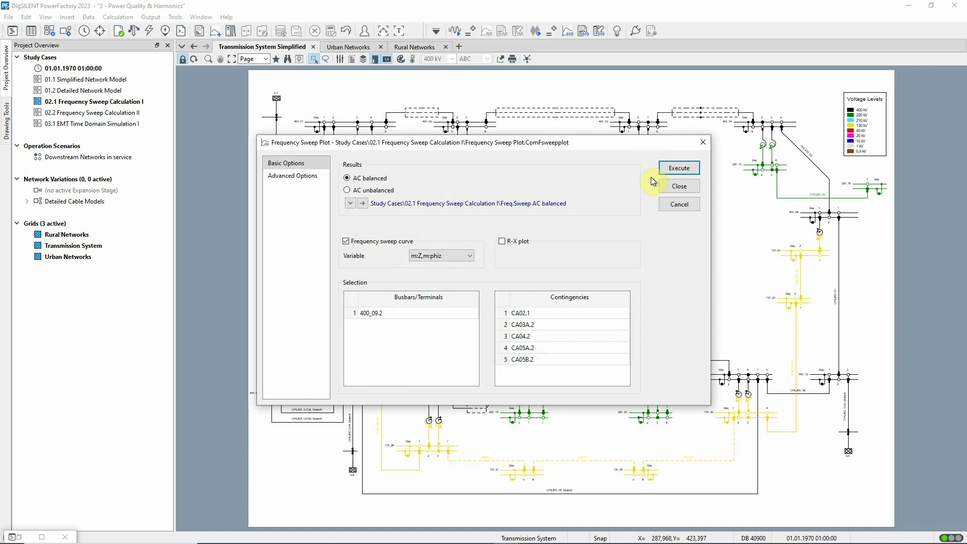
left_click(667, 170)
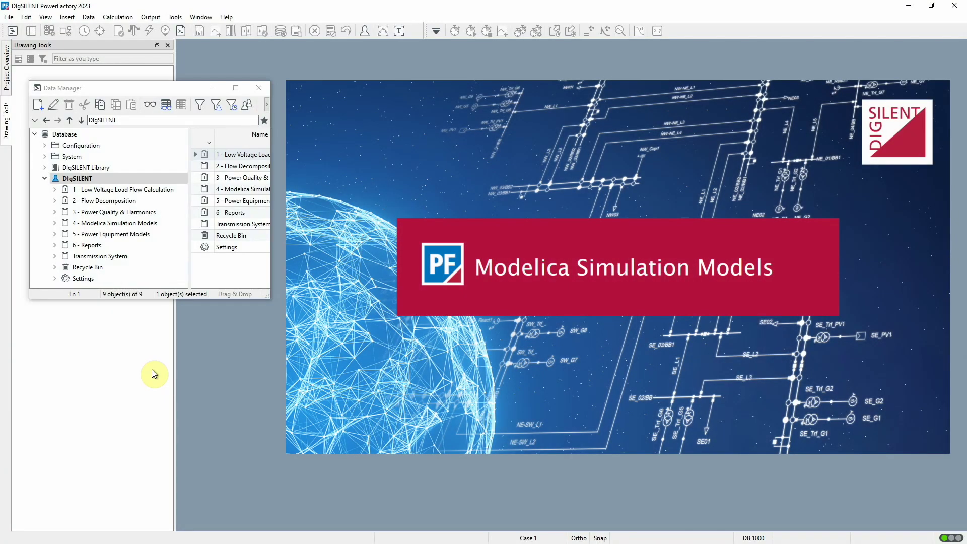
- Activate '4 - Modelica Simulation Models', place a Filter_Second_Order block, and view the Converter Controller diagram
right_click(151, 223)
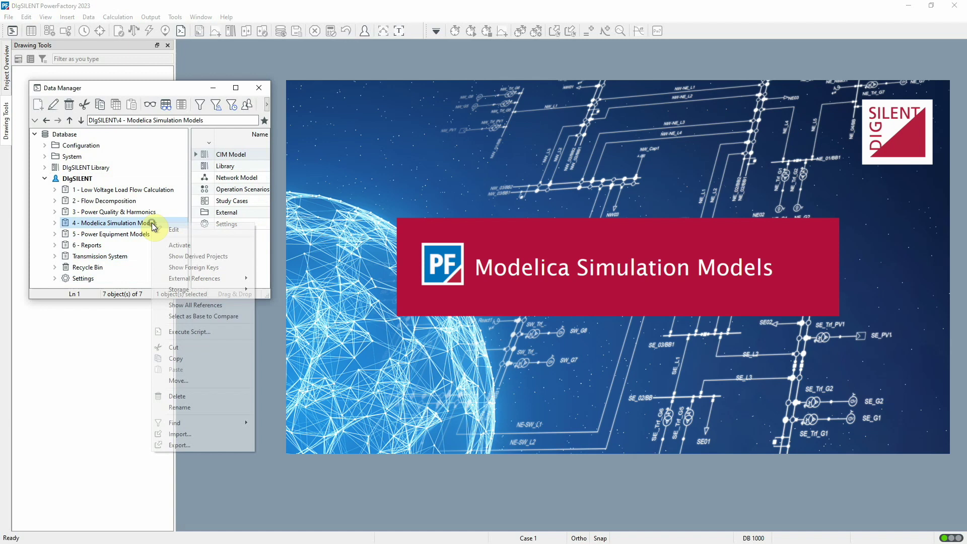
left_click(172, 249)
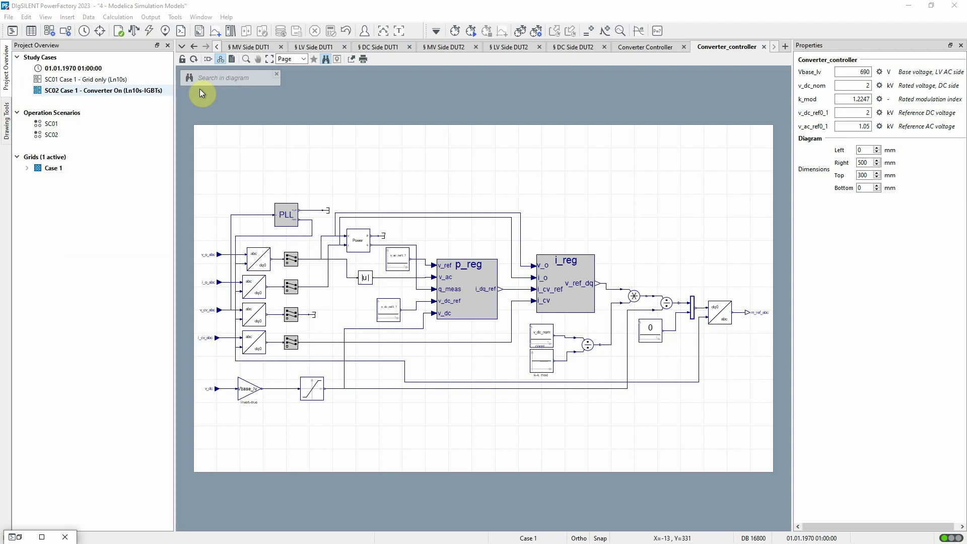
left_click(6, 125)
left_click(27, 220)
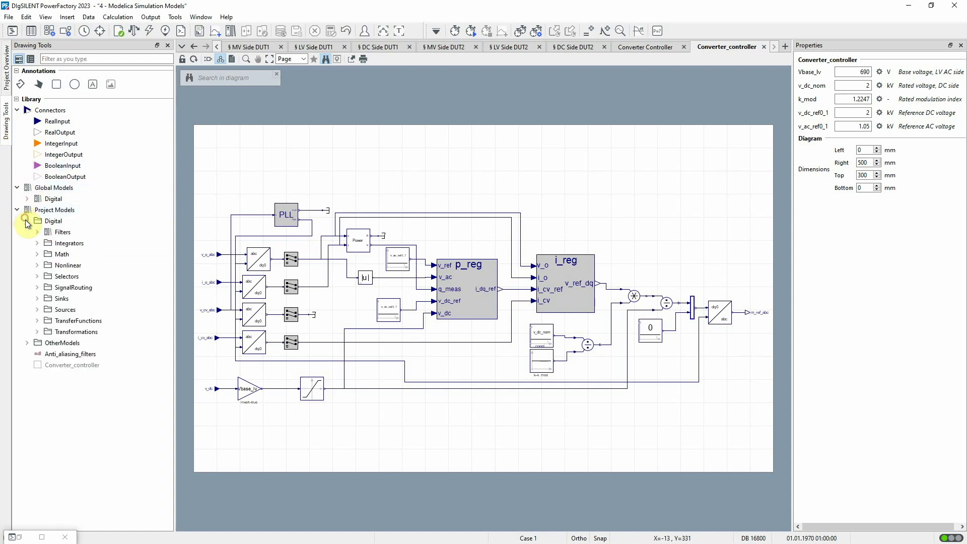
left_click(36, 232)
left_click(104, 254)
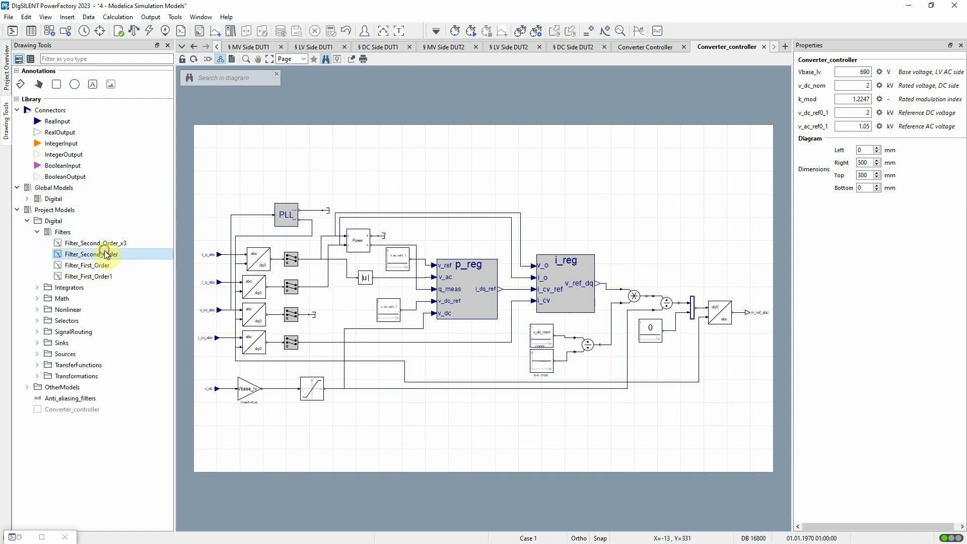
left_click_drag(107, 255, 238, 163)
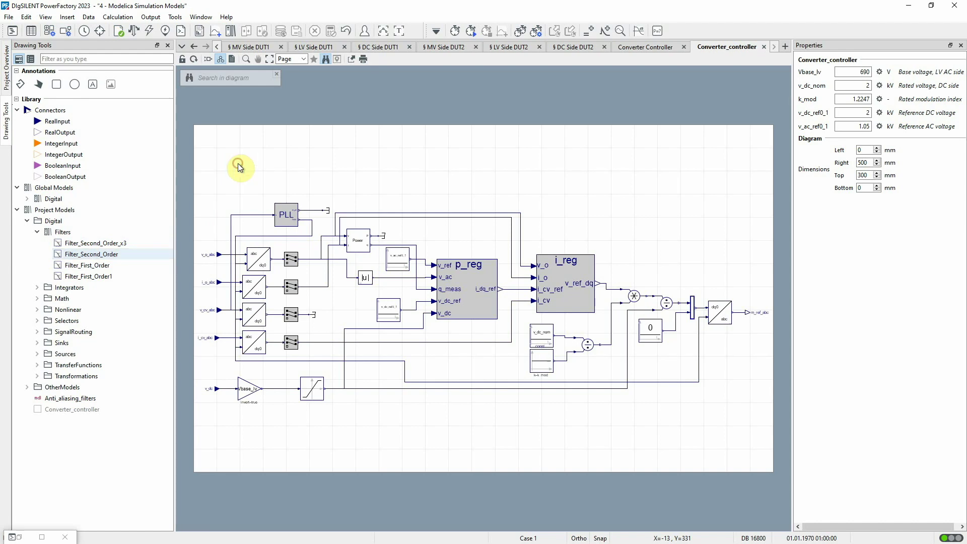
left_click(643, 51)
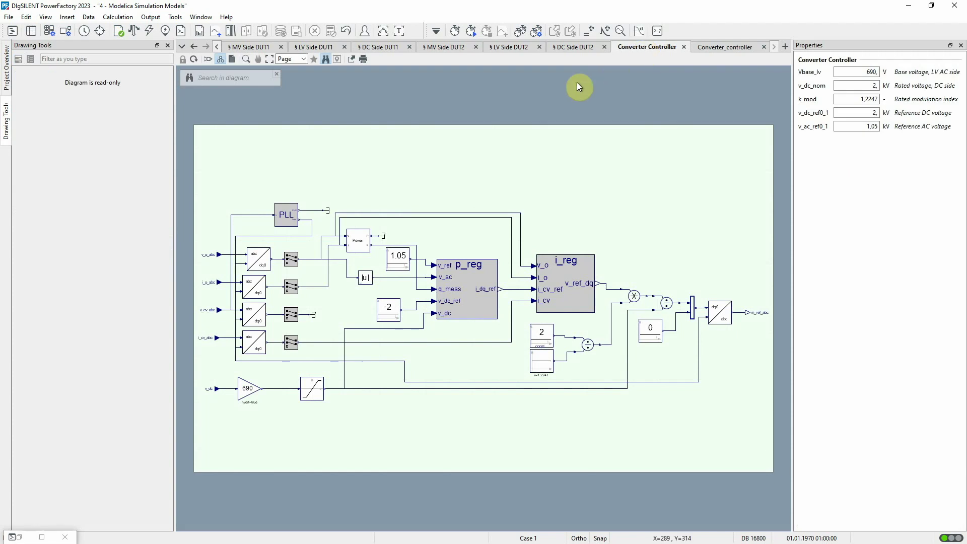
- Open the Converter Controller model's edit dialog and view its Parameters page
right_click(483, 156)
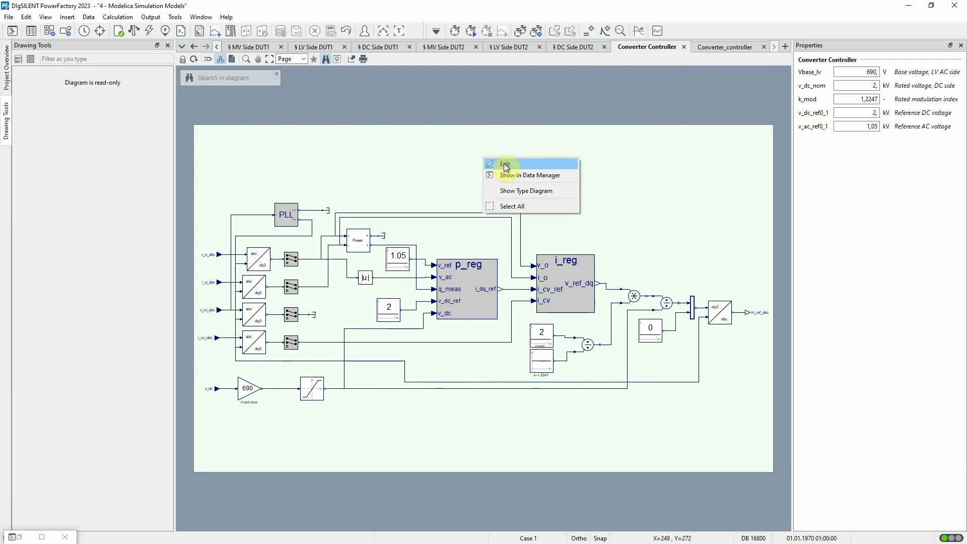
left_click(504, 164)
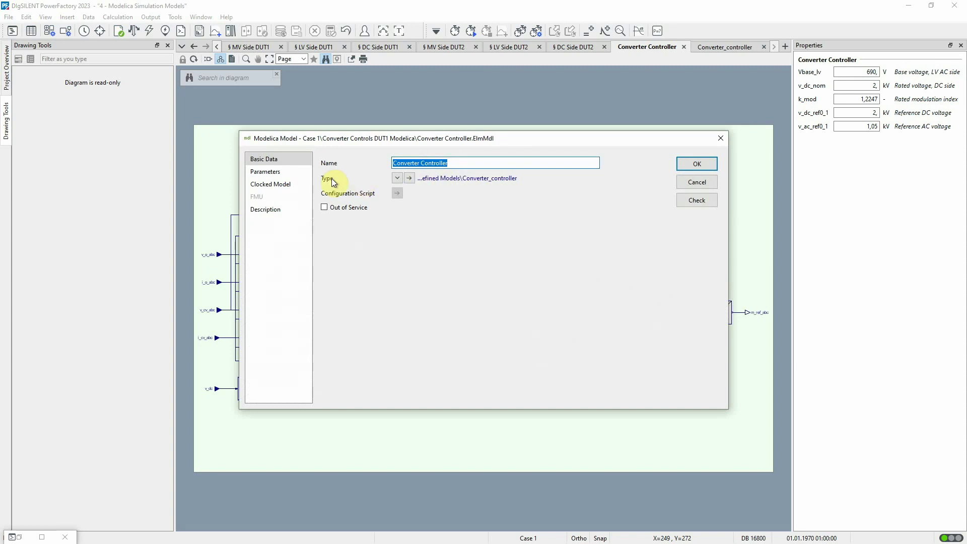
left_click(281, 173)
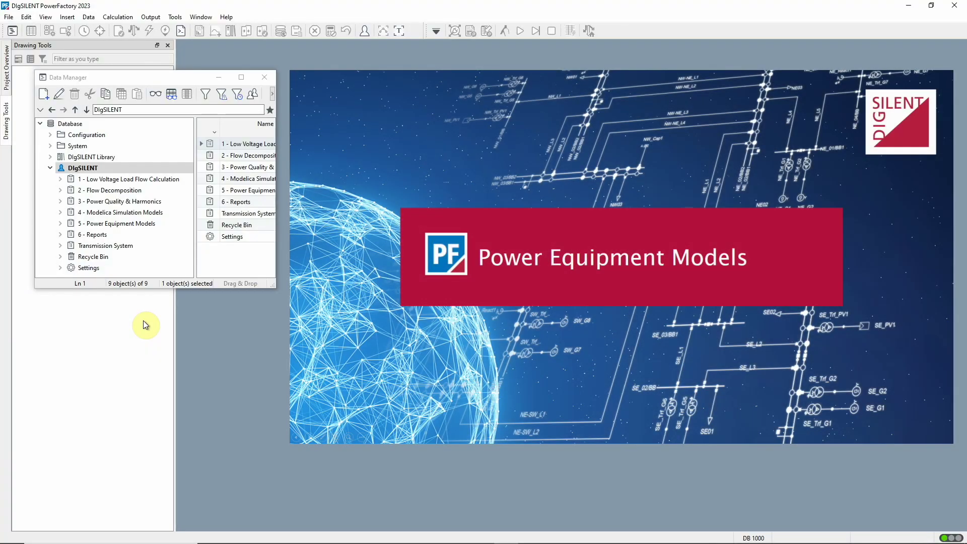
- Activate '5 - Power Equipment Models', minimise the Data Manager, and show the network drawing tools
right_click(153, 223)
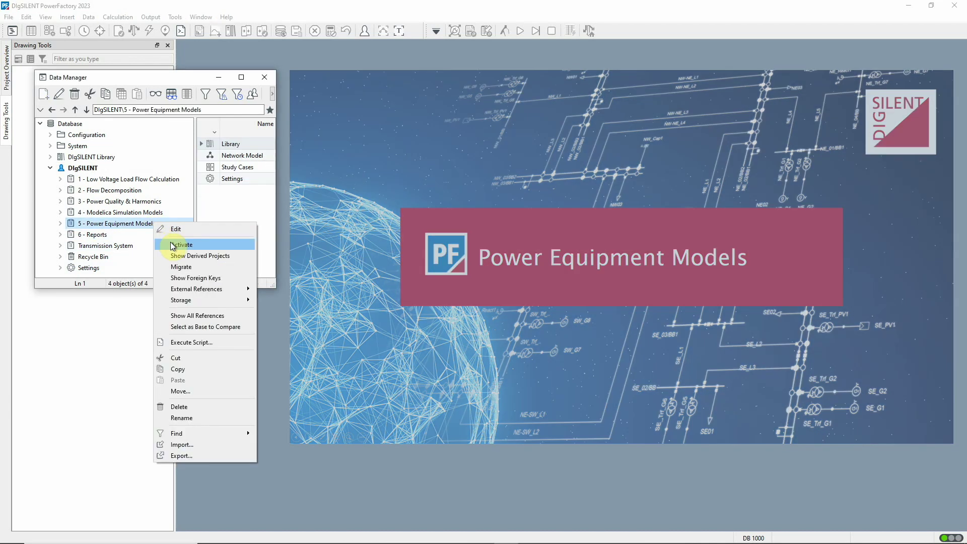
left_click(174, 245)
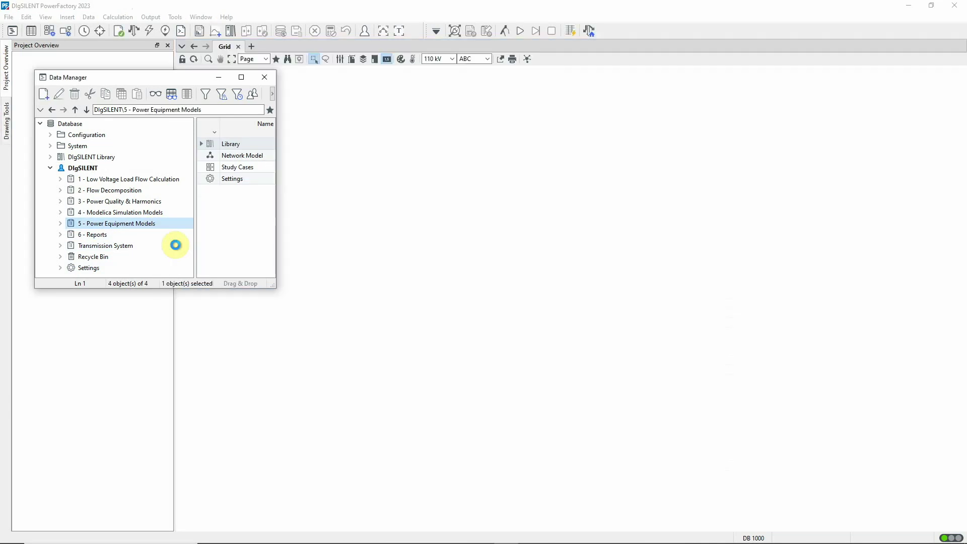
left_click(220, 82)
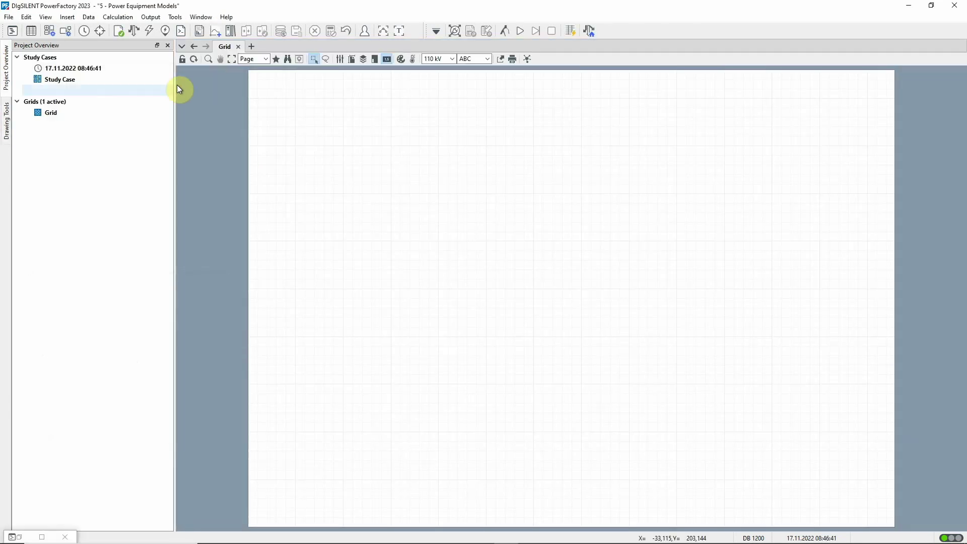
left_click(6, 126)
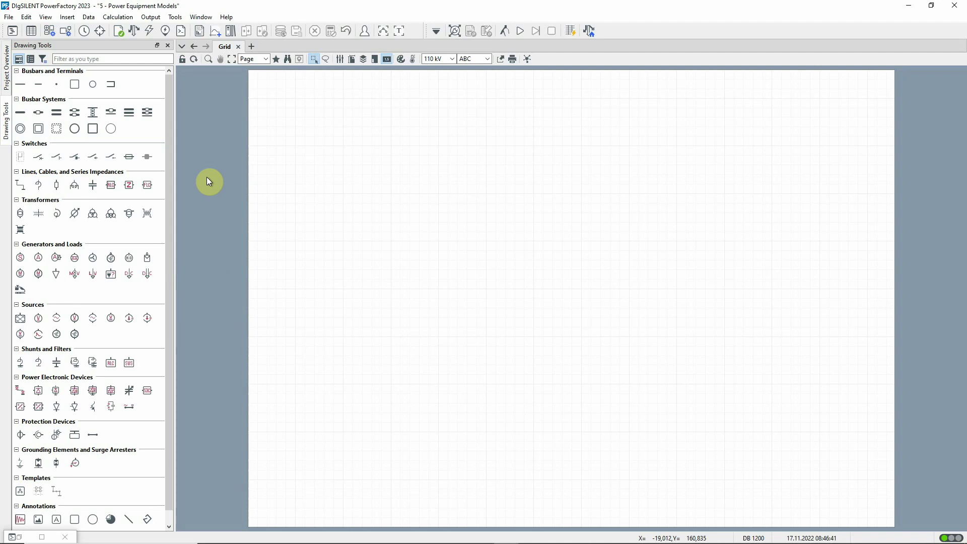
- Preview the SSSC and Duplex Reactor drawing tool dialogs before leaving the Power Equipment Models project
mouse_move(148, 188)
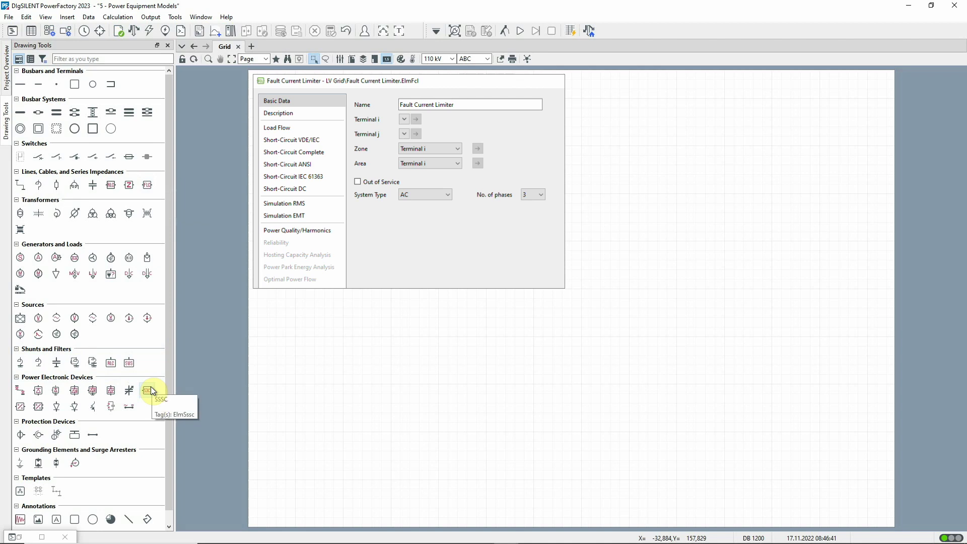
mouse_move(151, 390)
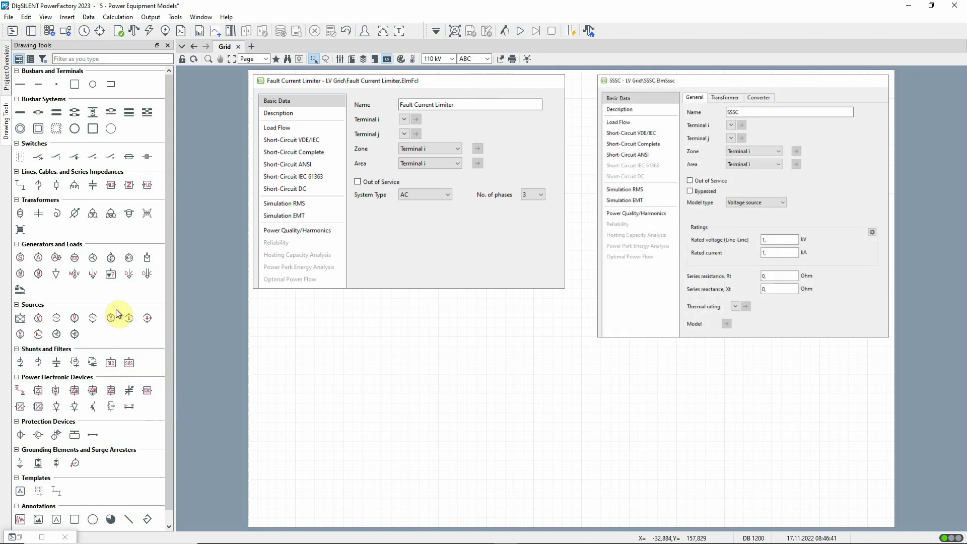
mouse_move(79, 189)
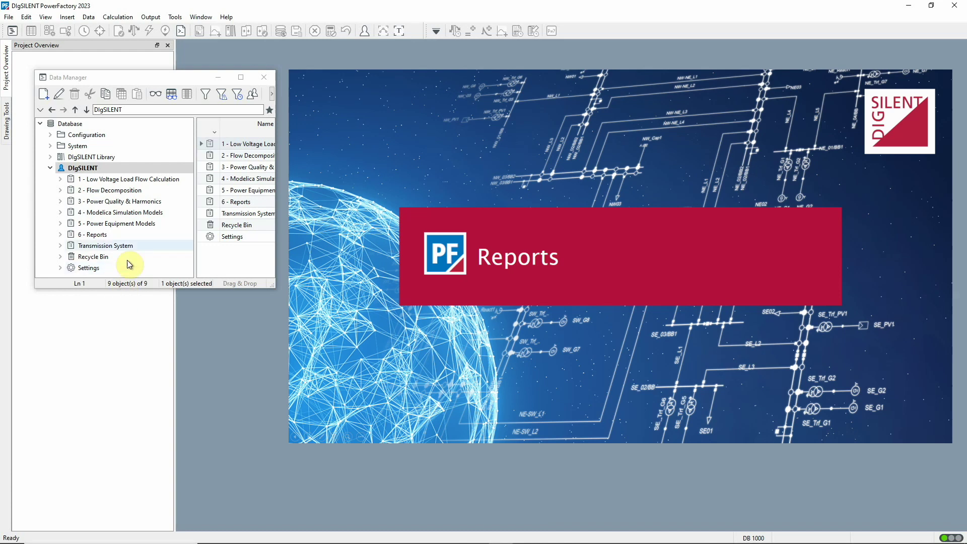
- Activate the 6 - Reports project and run the load flow calculation
left_click(127, 235)
right_click(130, 235)
left_click(146, 255)
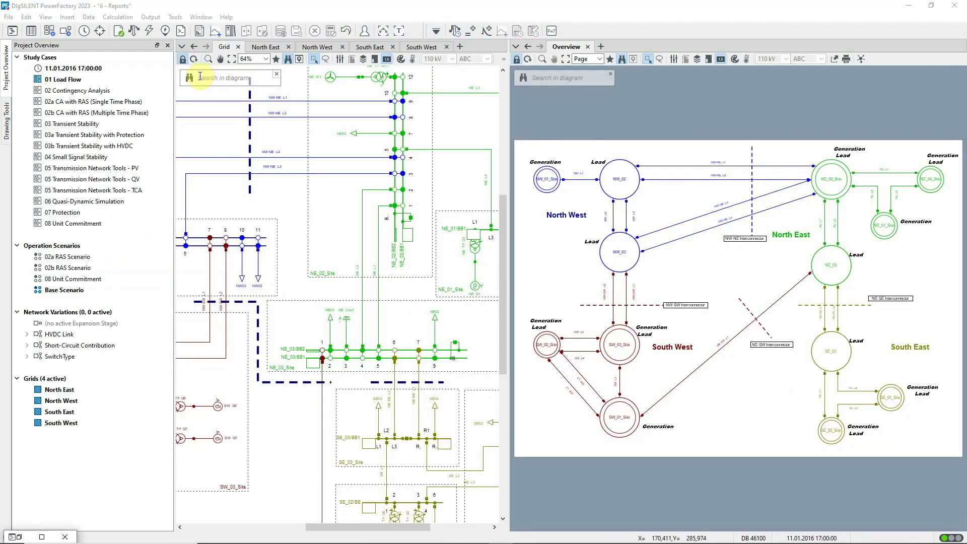
left_click(134, 30)
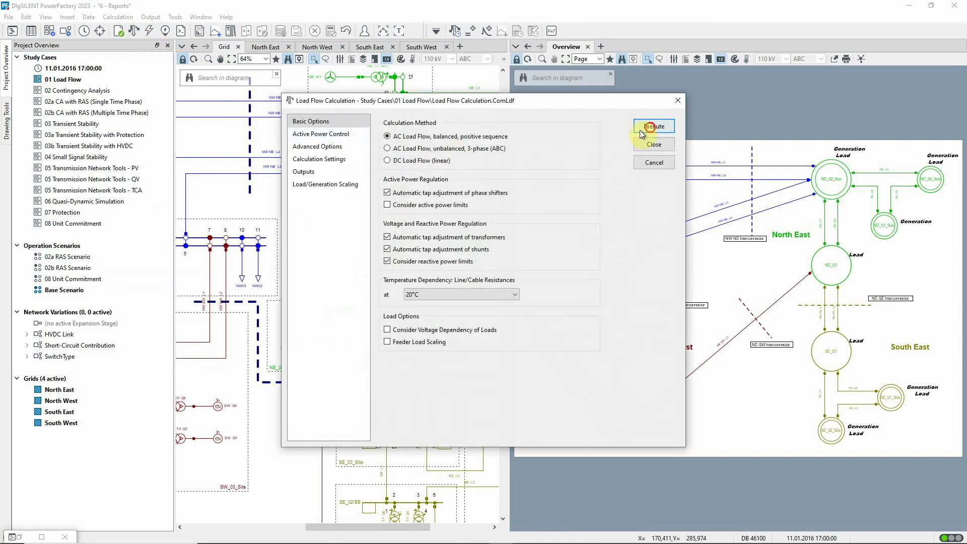
left_click(654, 127)
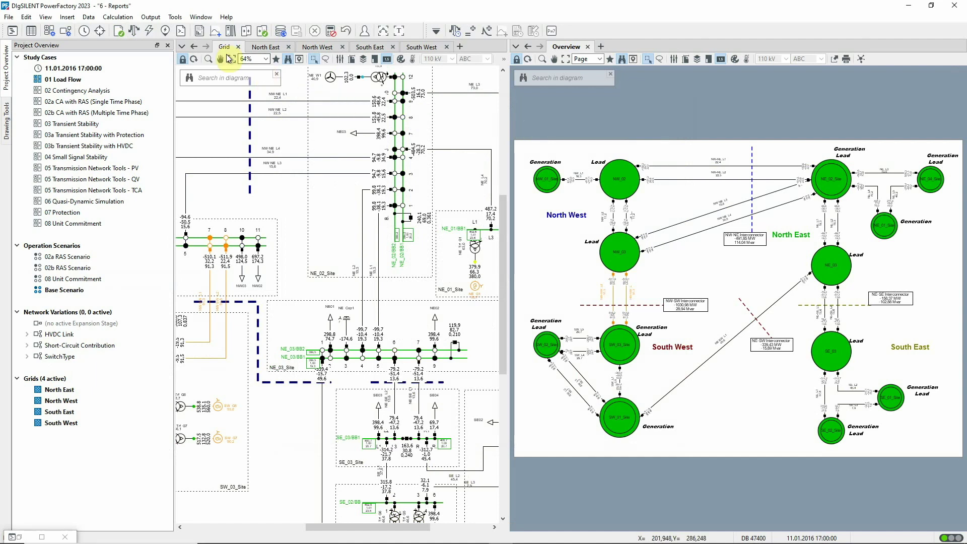
- Generate a merged '2023 Report' including Busbars/Terminals and Voltage and Loading Violations reports
left_click(200, 33)
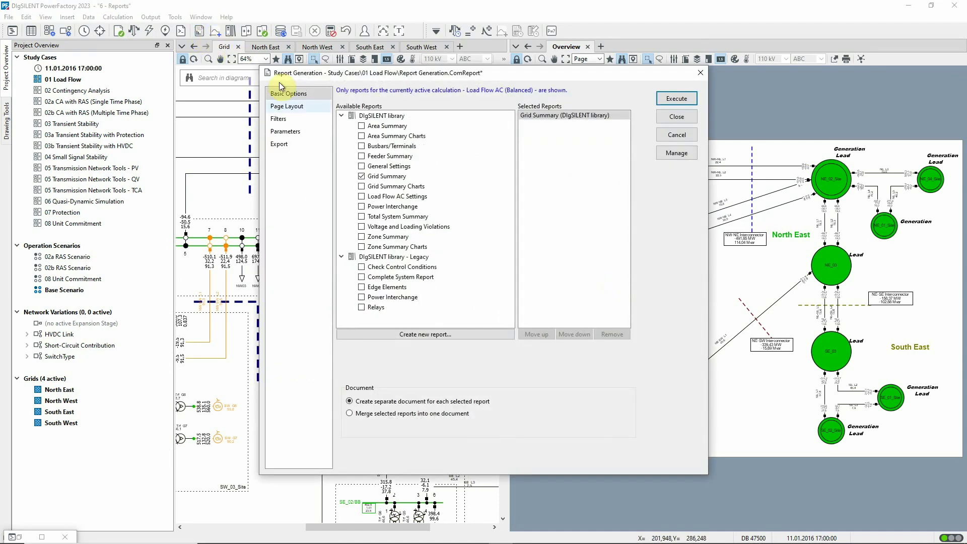
left_click(361, 146)
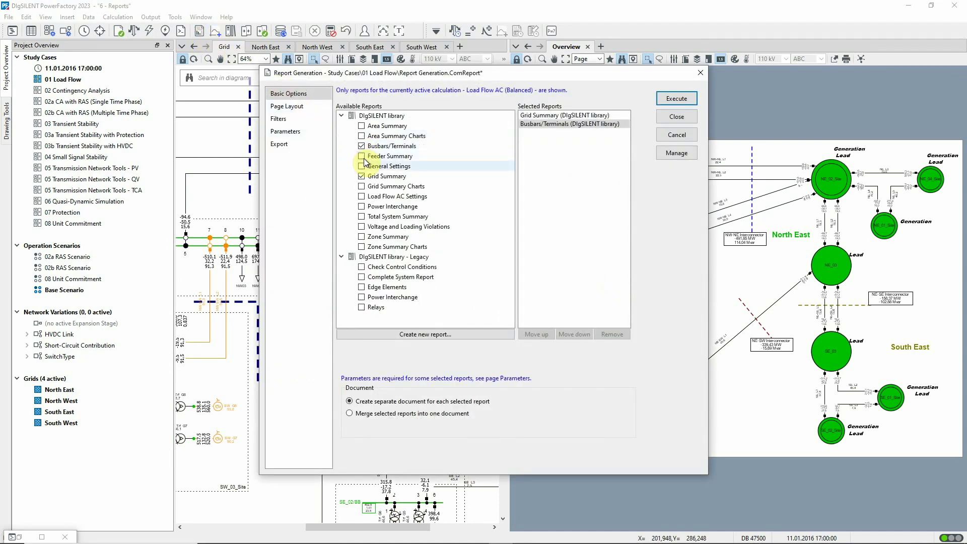
left_click(361, 226)
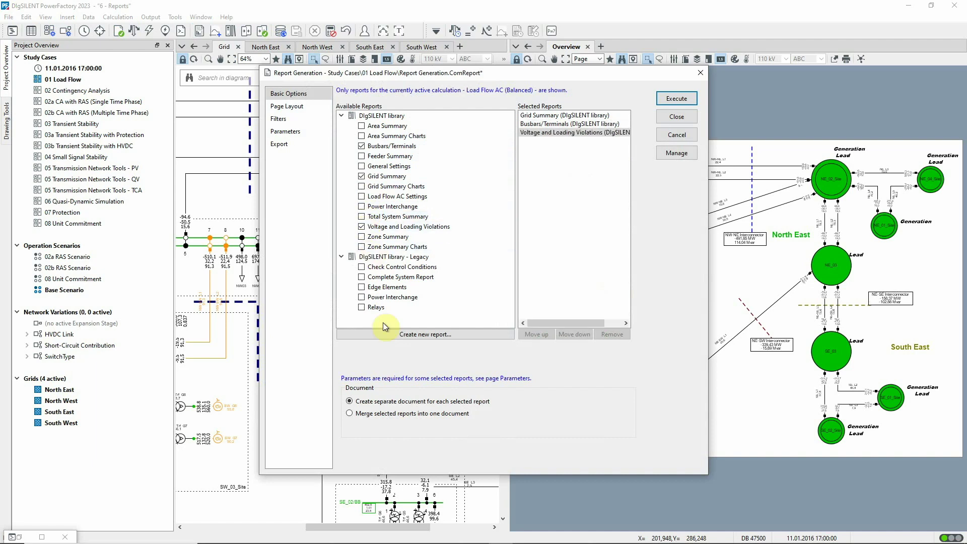
left_click(369, 414)
left_click(422, 426)
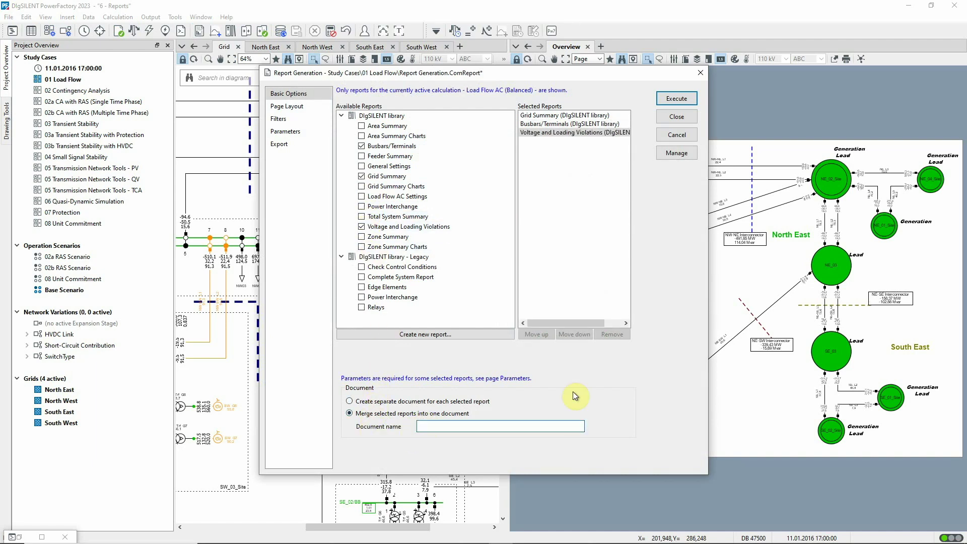
type("2023 Report")
left_click(695, 99)
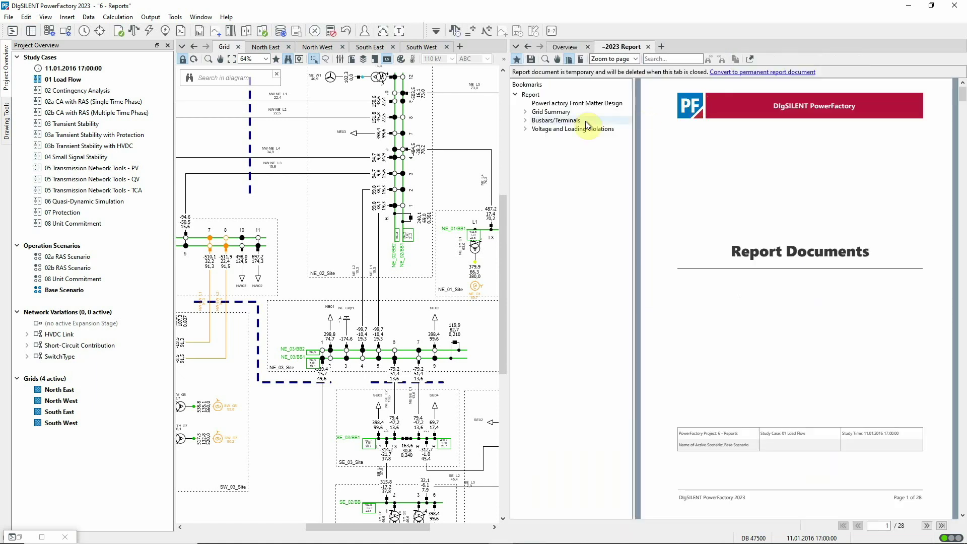
- Expand the Grid Summary, Busbars/Terminals and Voltage and Loading Violations bookmarks
left_click(525, 112)
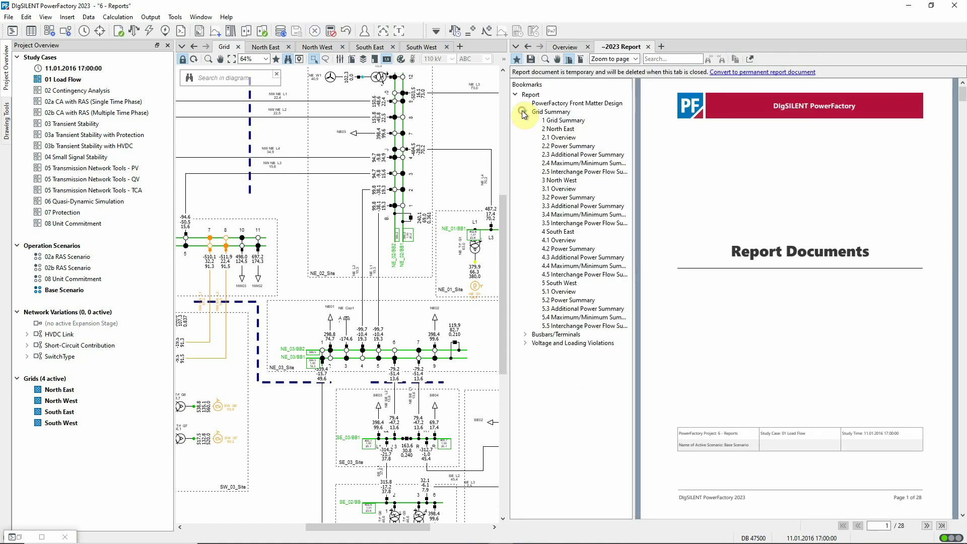
left_click(524, 334)
left_click(525, 420)
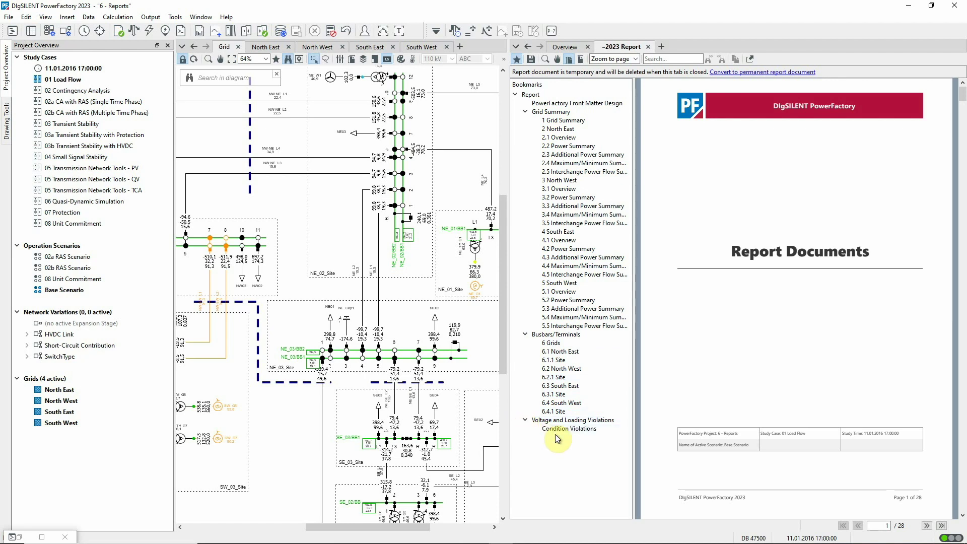
- Jump to the Condition Violations page and inspect line NW-SW_L2's data without changes
left_click(565, 432)
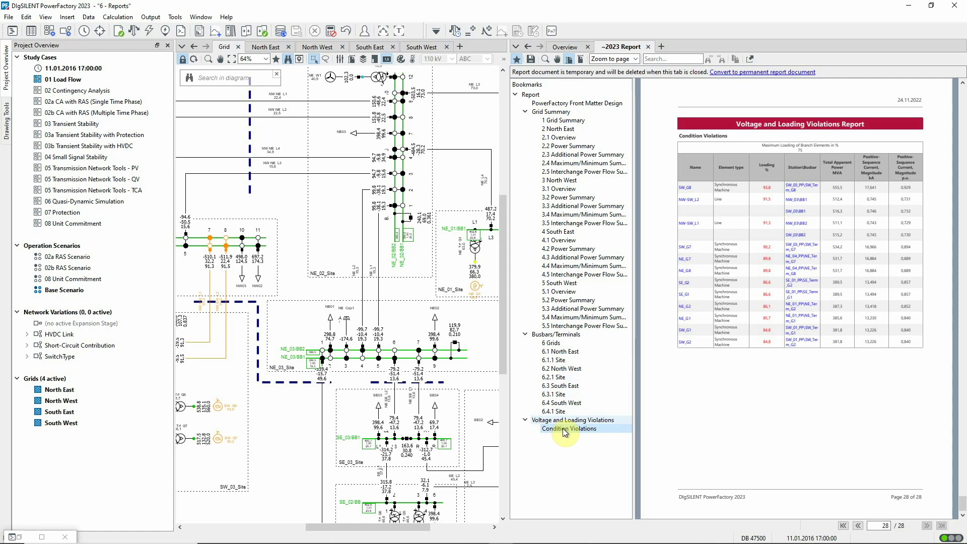
left_click(690, 199)
left_click(691, 199)
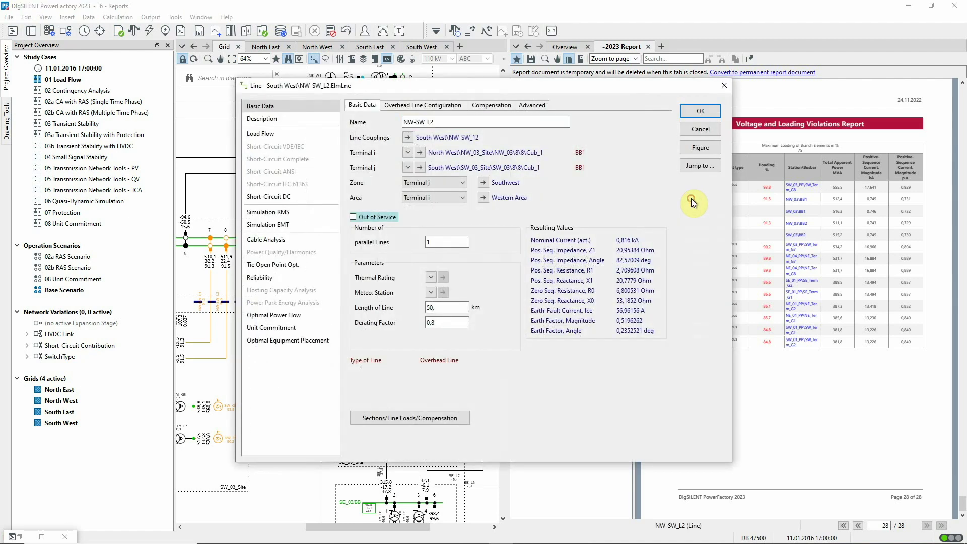
left_click(708, 132)
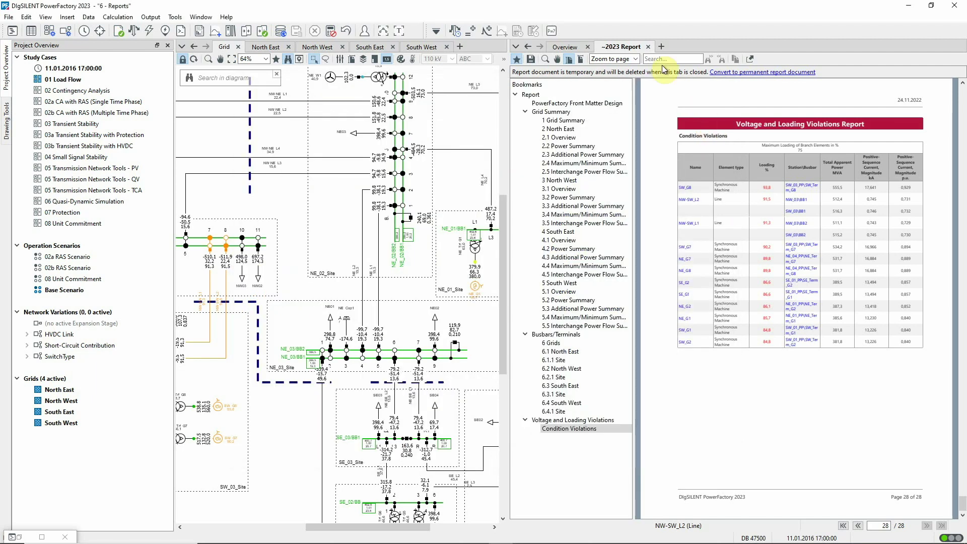
- Copy the Voltage and Loading Violations report template into the project library
left_click(200, 30)
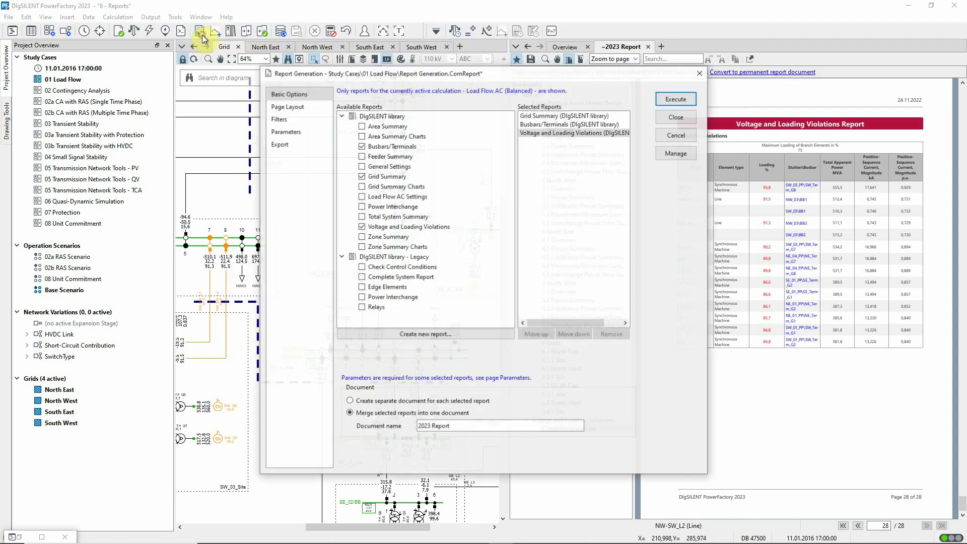
right_click(422, 226)
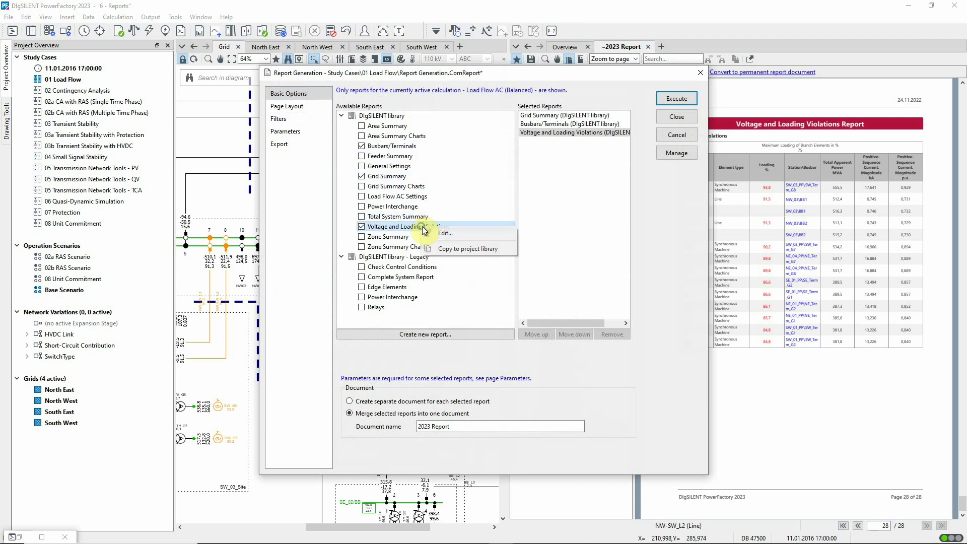
left_click(450, 248)
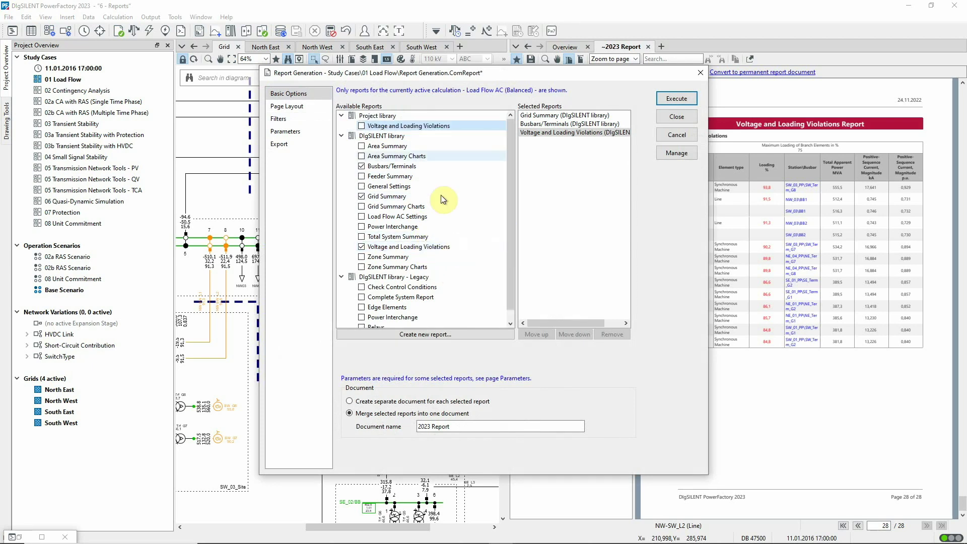
- Preview the copied template in the report designer, then close without regenerating the report
right_click(408, 126)
left_click(422, 131)
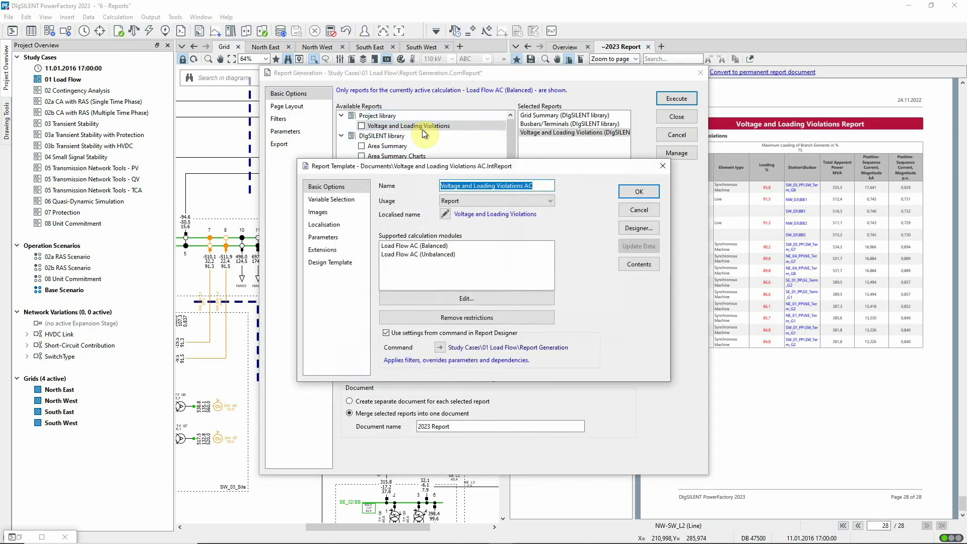
left_click(635, 228)
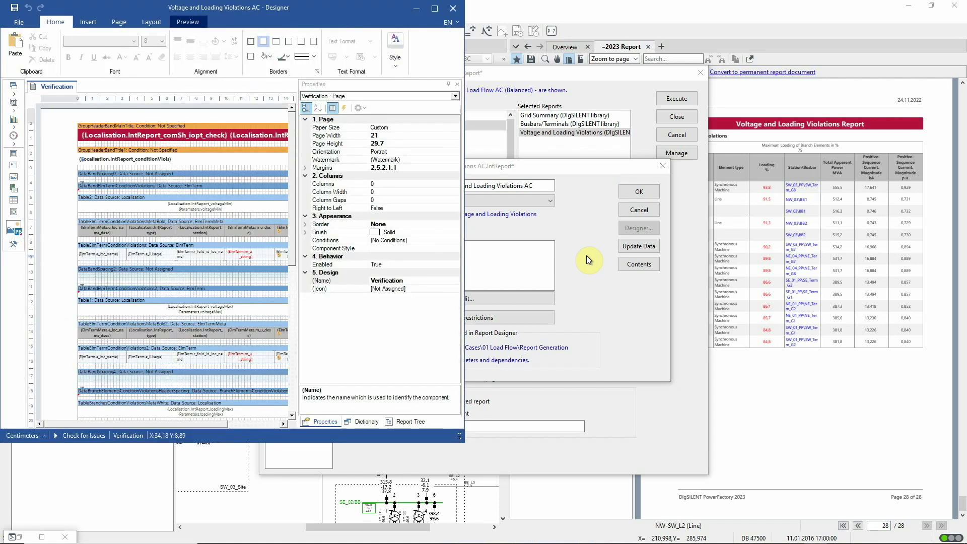
left_click(458, 10)
left_click(638, 192)
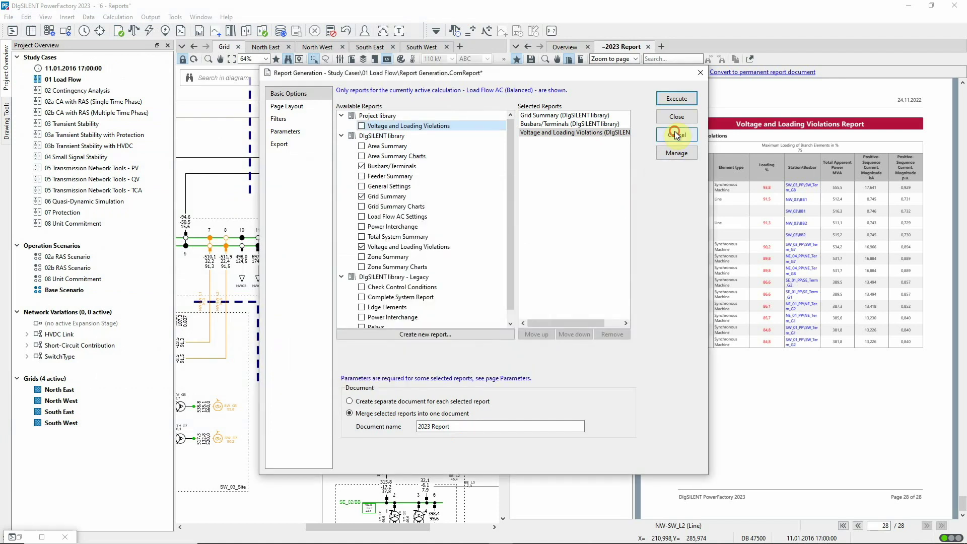
left_click(675, 133)
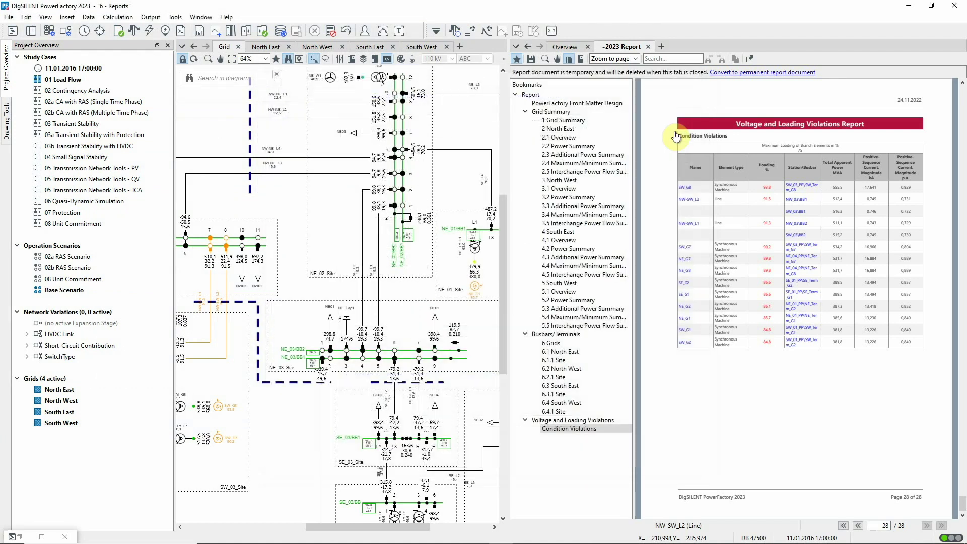
left_click(227, 17)
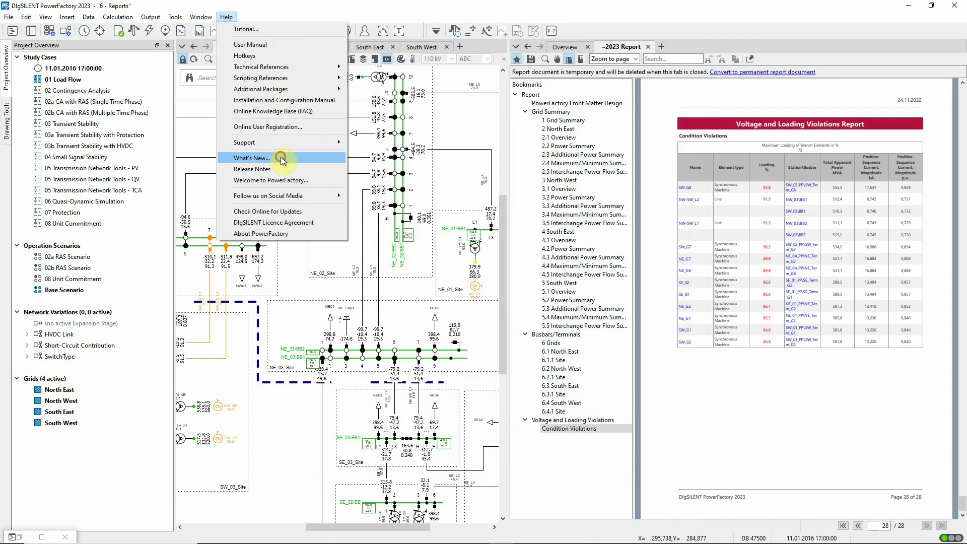